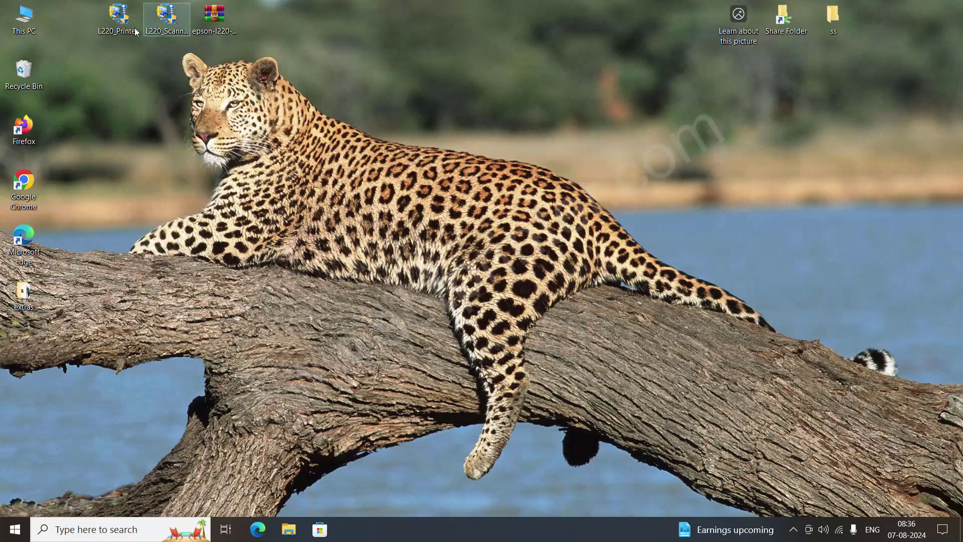
{"action": "left_click_drag", "start_coordinate": [172, 58], "coordinate": [116, 20]}
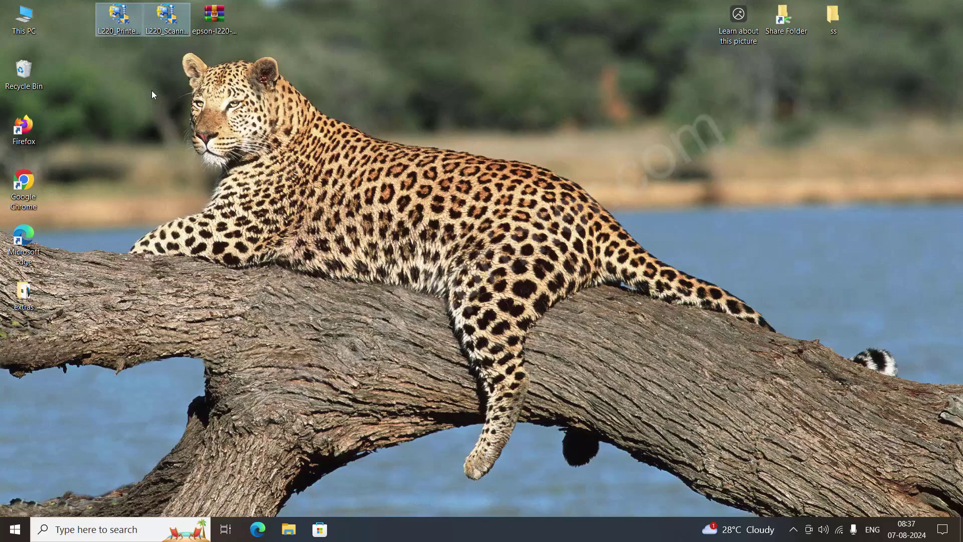
{"action": "left_click", "coordinate": [226, 15]}
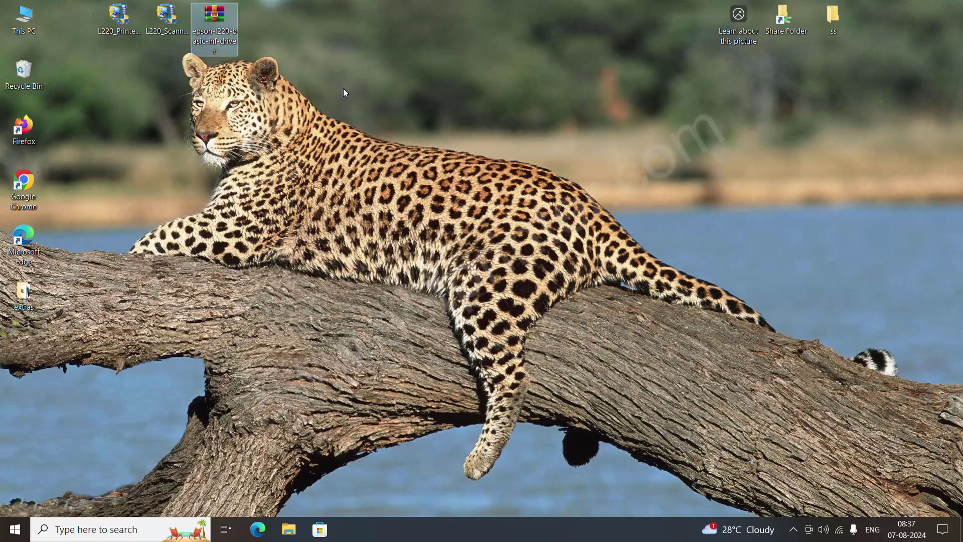
{"action": "left_click", "coordinate": [182, 106]}
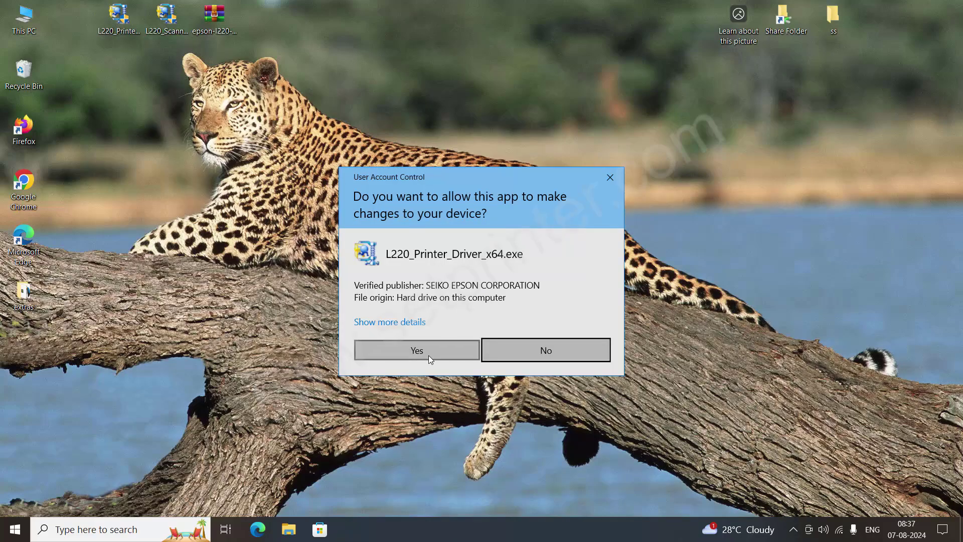
Run L220_Printer_Driver_x64.exe for the EPSON L220 Series as default printer, in English, and agree to the license.
{"action": "left_click", "coordinate": [429, 353]}
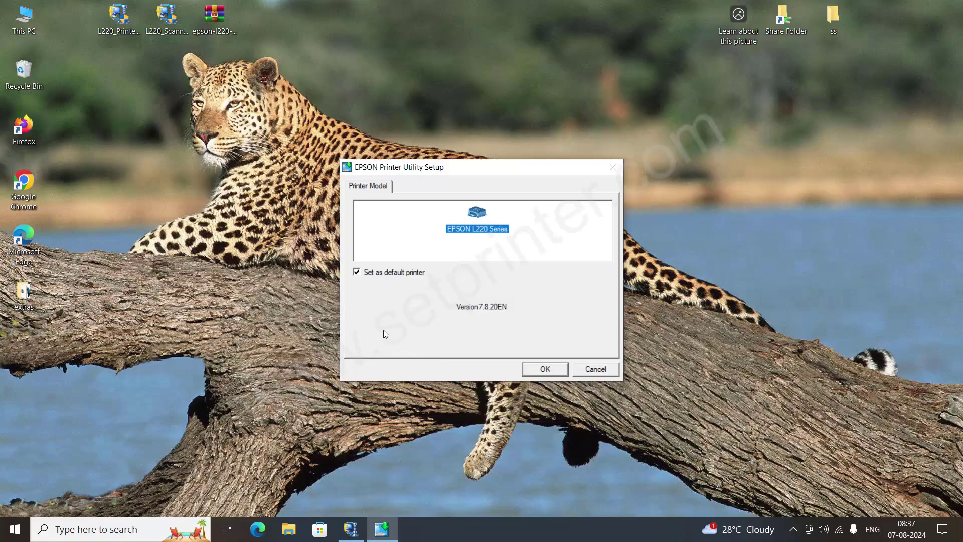
{"action": "left_click", "coordinate": [545, 369]}
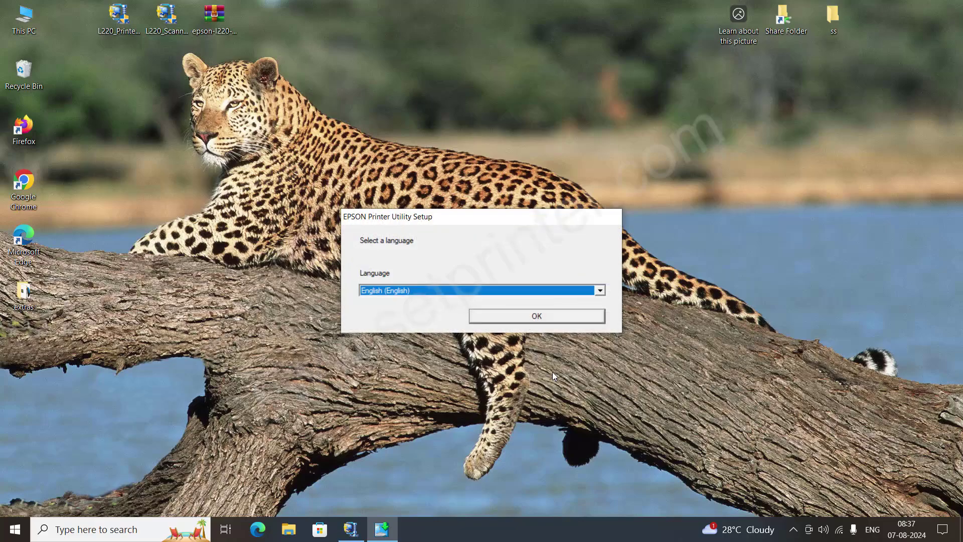
{"action": "left_click", "coordinate": [549, 317]}
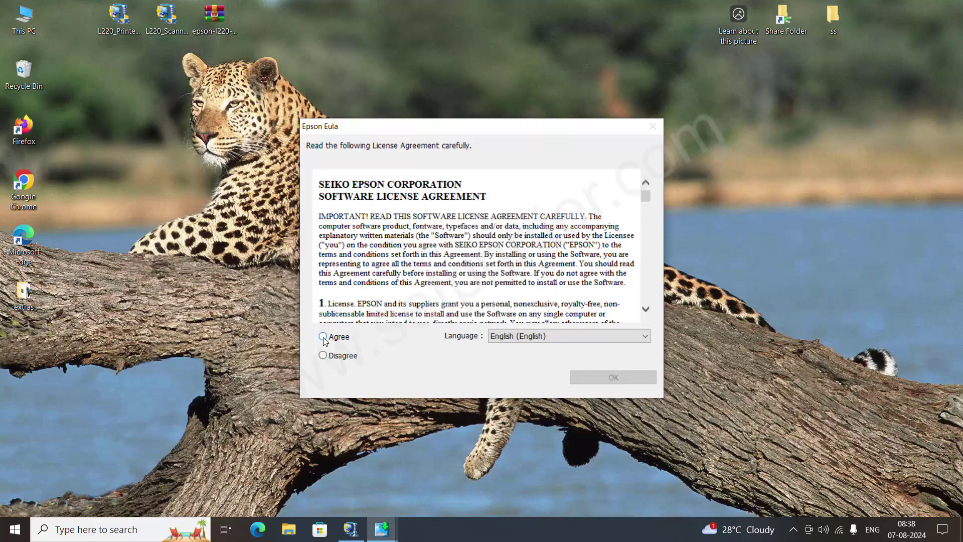
{"action": "left_click", "coordinate": [323, 337]}
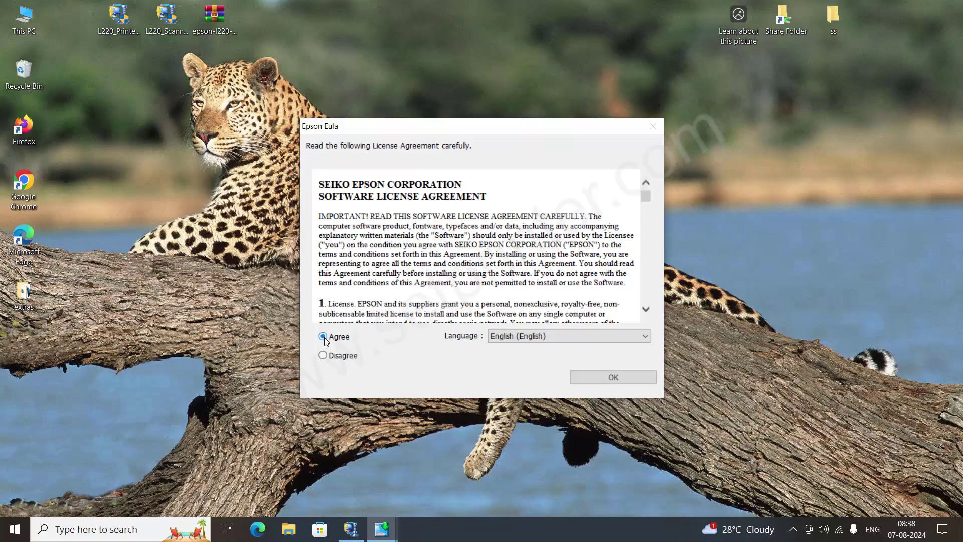
{"action": "left_click", "coordinate": [635, 380]}
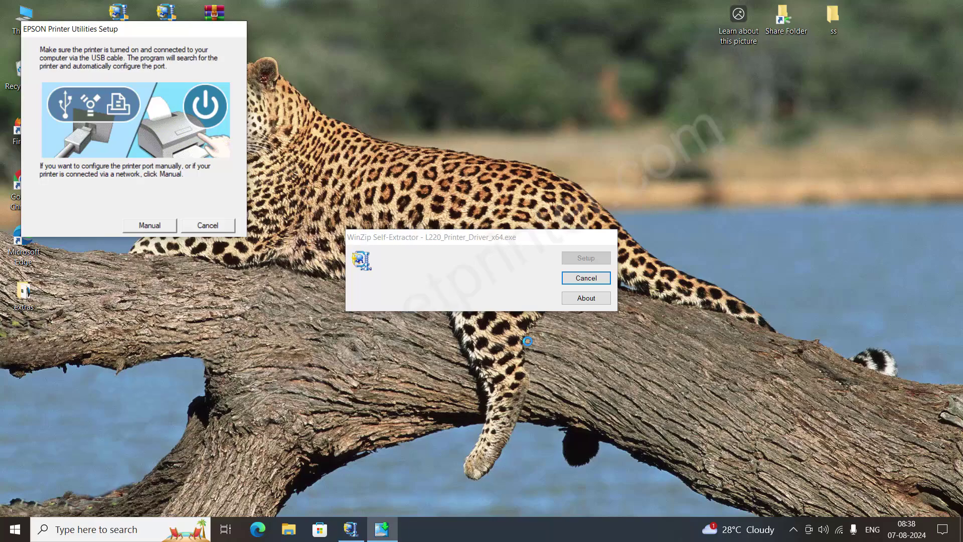
Center the Epson setup window, cancel the automatic printer port search, and finish the printer driver installation without a configured port.
{"action": "left_click_drag", "start_coordinate": [115, 35], "coordinate": [402, 66]}
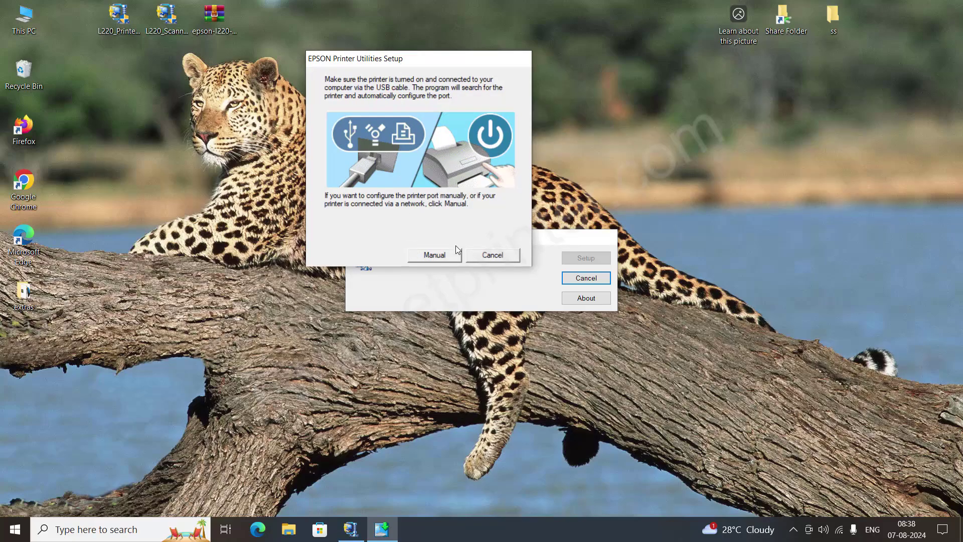
{"action": "left_click_drag", "start_coordinate": [407, 59], "coordinate": [424, 149]}
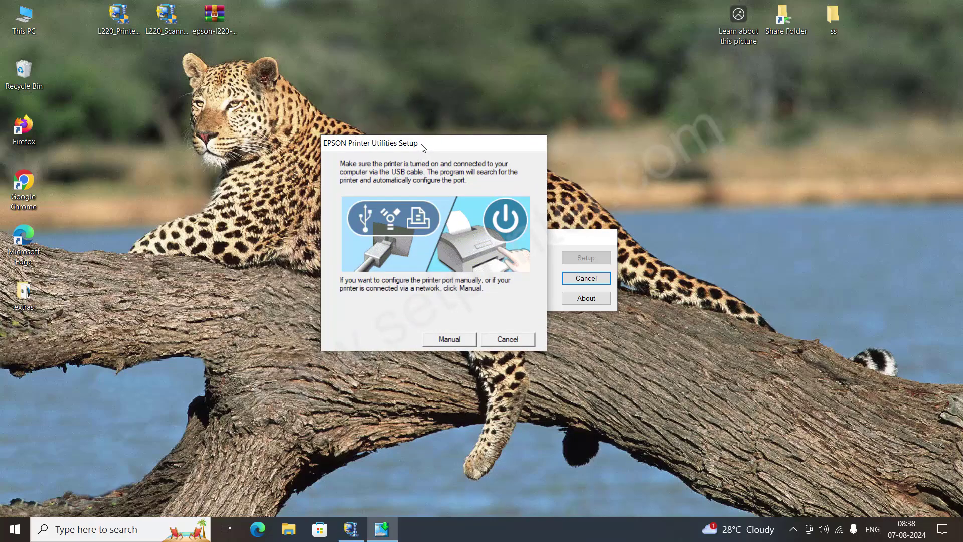
{"action": "left_click", "coordinate": [507, 339]}
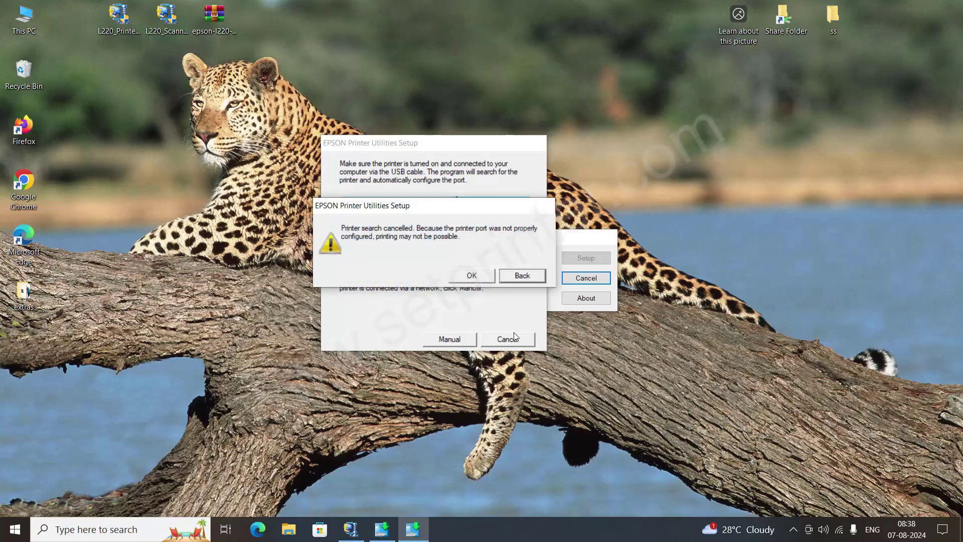
{"action": "left_click", "coordinate": [464, 275]}
{"action": "left_click", "coordinate": [555, 291]}
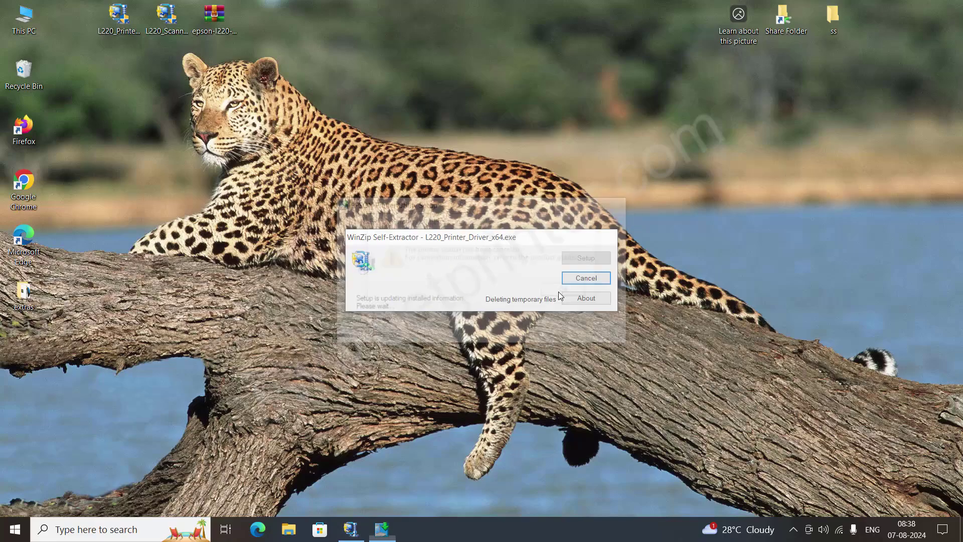
Install EPSON Scan with the L220_Scanner_Driver_x64 setup, accepting its license agreement, and dismiss the Norton notification once setup is finished.
{"action": "double_click", "coordinate": [170, 25]}
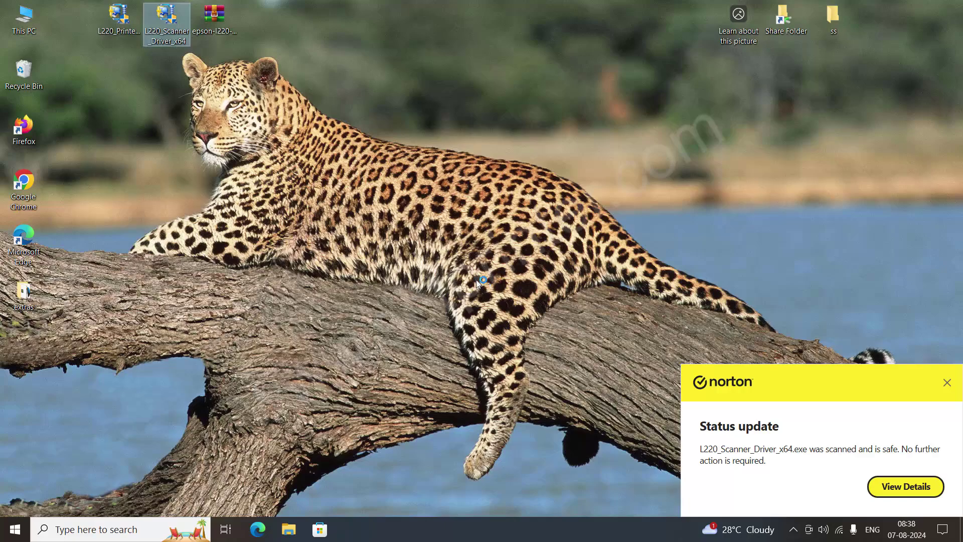
{"action": "left_click", "coordinate": [415, 352]}
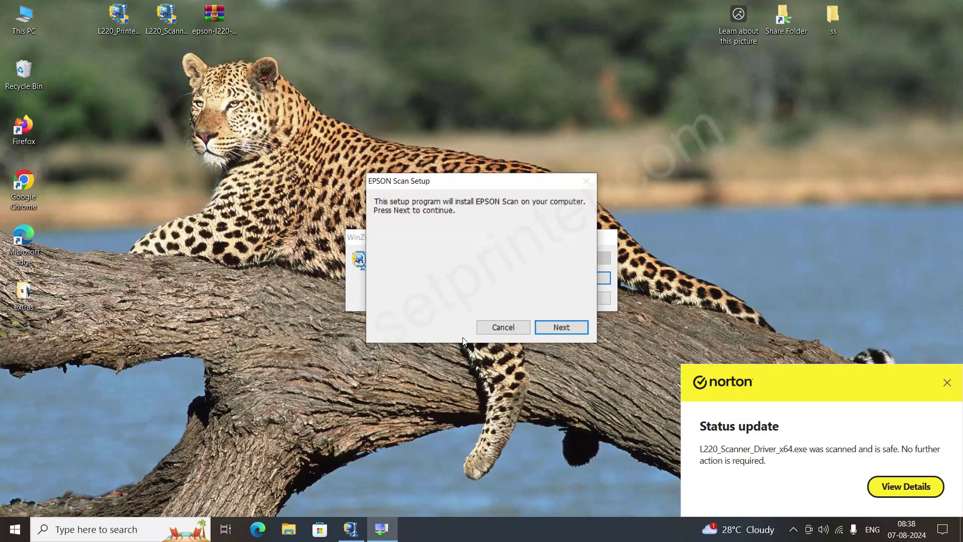
{"action": "left_click", "coordinate": [565, 327]}
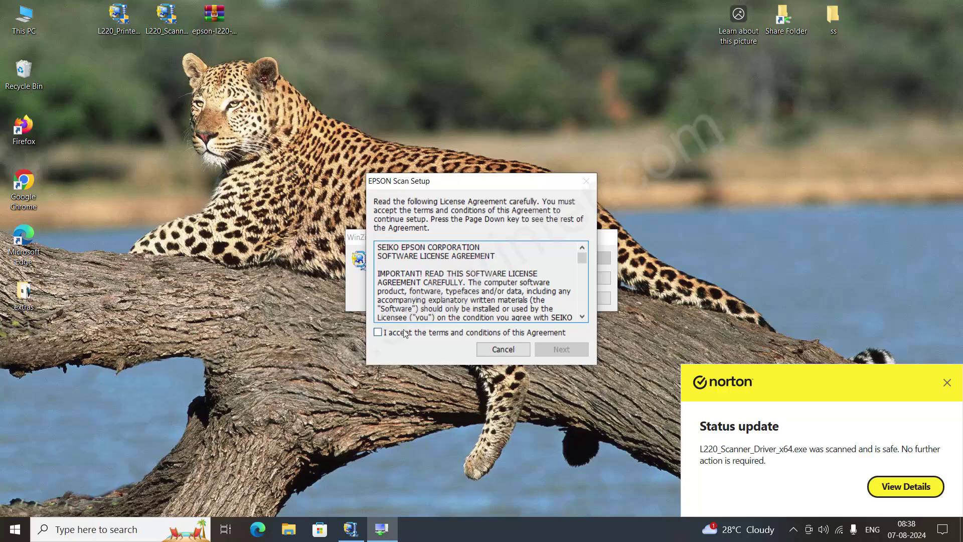
{"action": "left_click", "coordinate": [403, 334]}
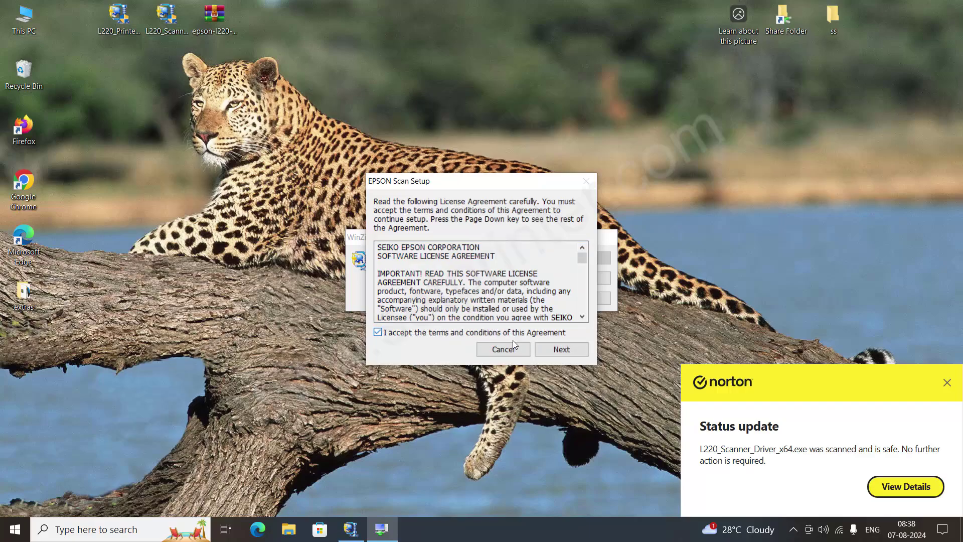
{"action": "left_click", "coordinate": [566, 352]}
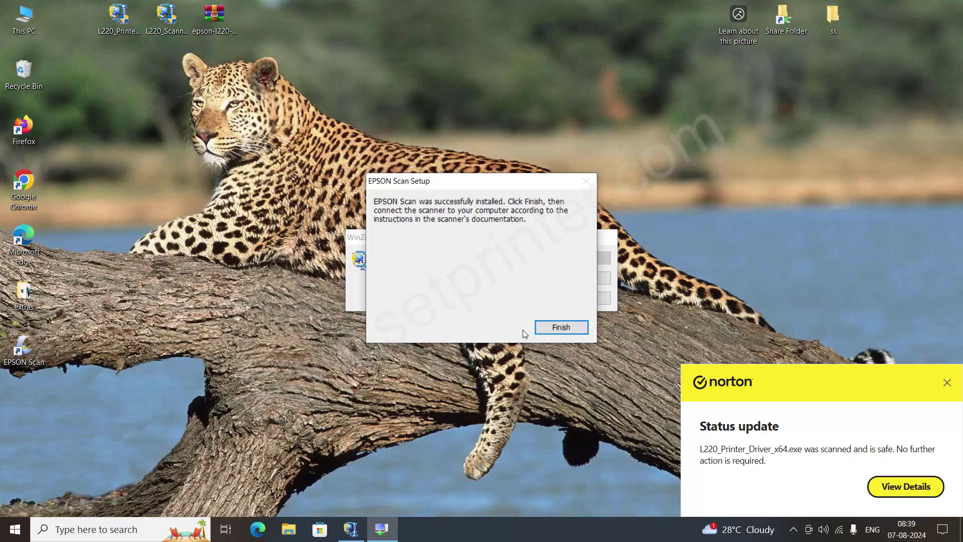
{"action": "left_click", "coordinate": [564, 327]}
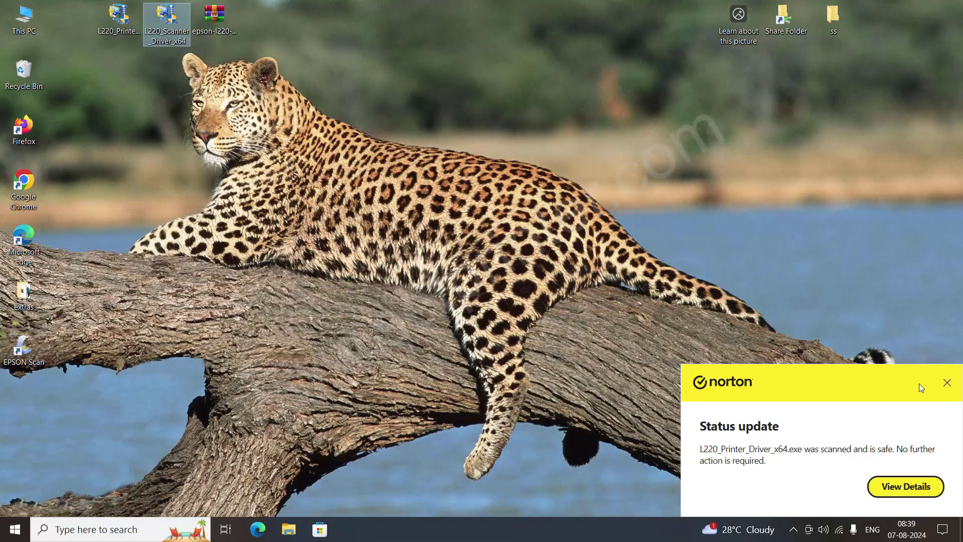
{"action": "left_click", "coordinate": [947, 383]}
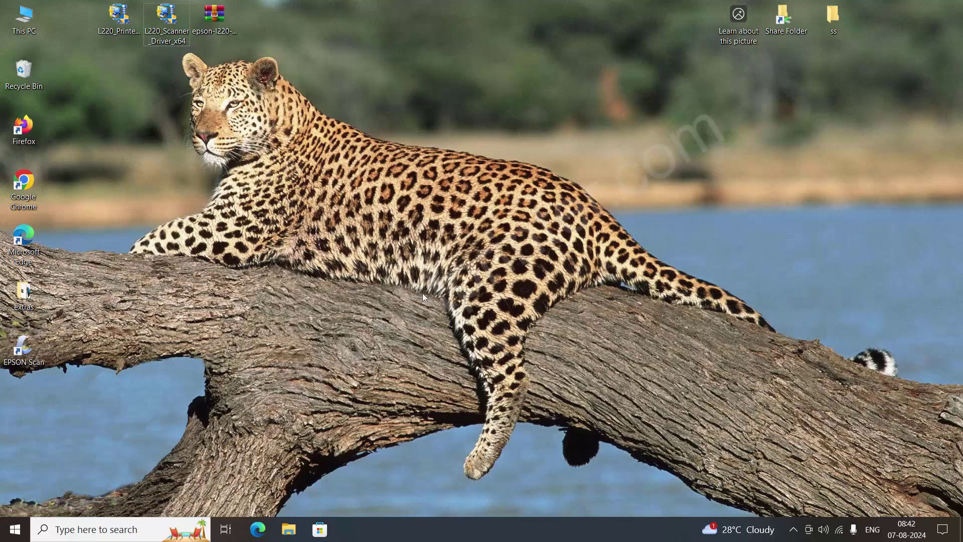
Extract the epson-l220-basic-inf-driver archive on the desktop into a folder of the same name.
{"action": "left_click", "coordinate": [219, 20]}
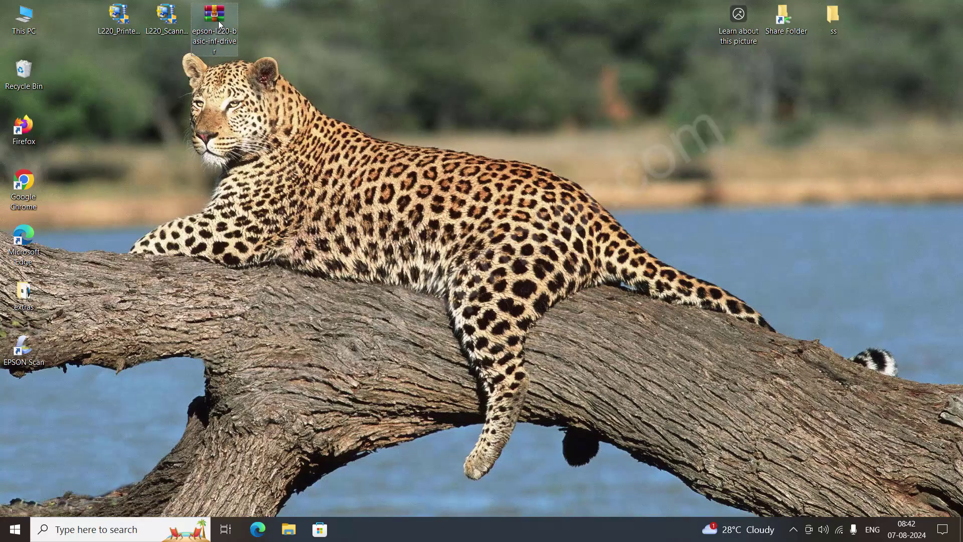
{"action": "mouse_move", "coordinate": [218, 20]}
{"action": "right_click", "coordinate": [219, 19]}
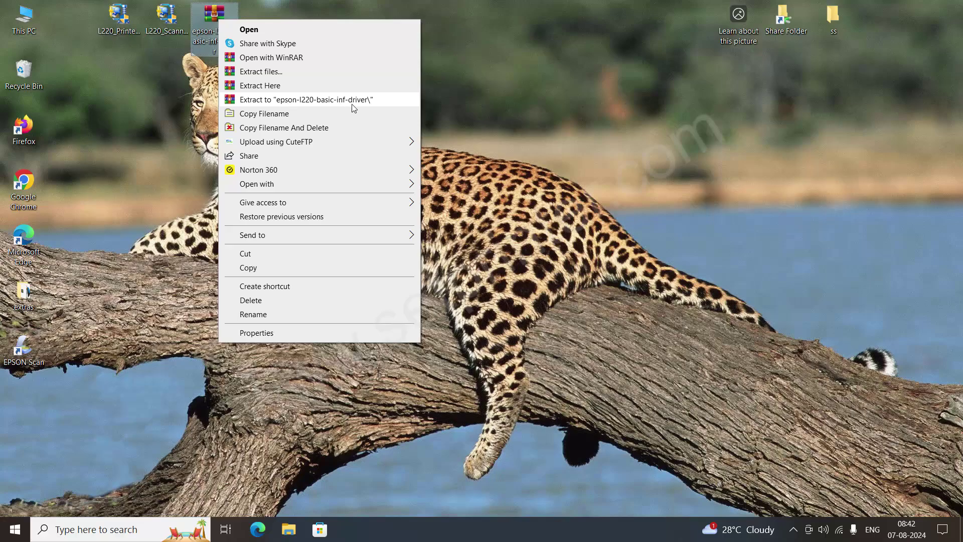
{"action": "left_click", "coordinate": [314, 100]}
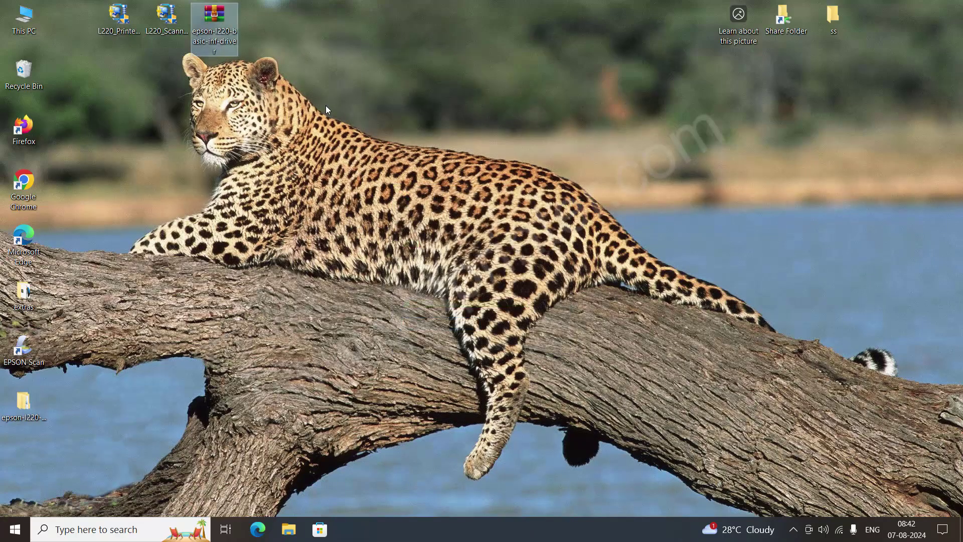
Move the extracted epson-l220-basic-inf-driver folder next to its archive on the desktop.
{"action": "left_click", "coordinate": [222, 296]}
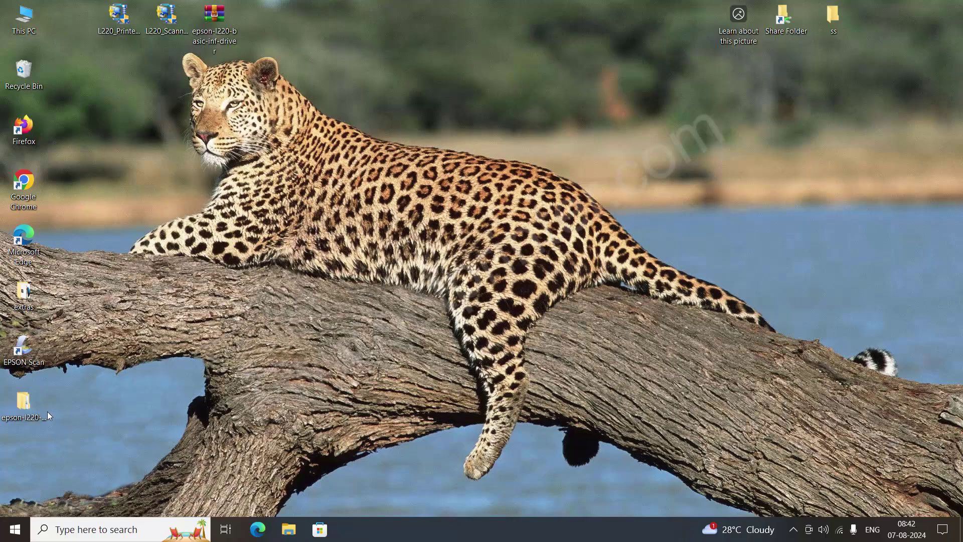
{"action": "left_click_drag", "start_coordinate": [26, 407], "coordinate": [221, 61]}
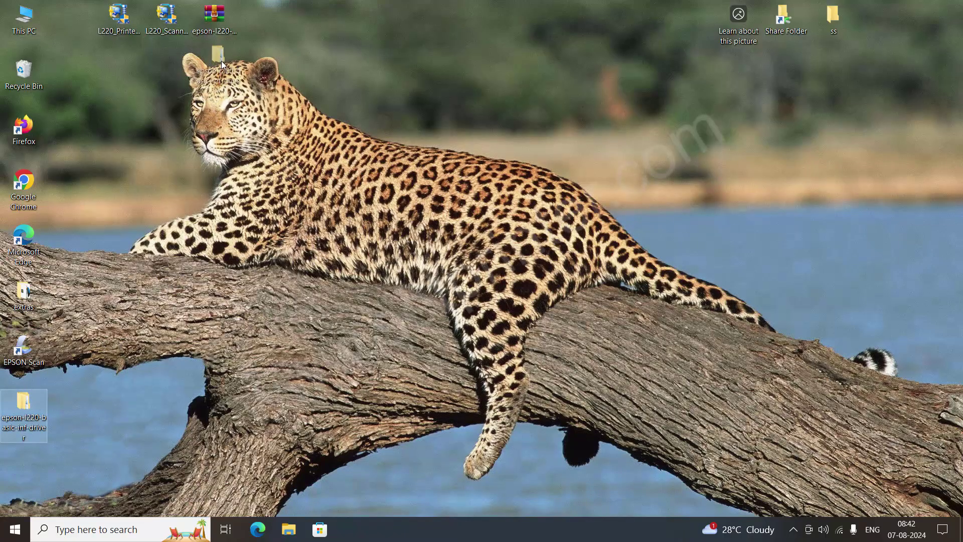
{"action": "left_click_drag", "start_coordinate": [278, 25], "coordinate": [278, 23]}
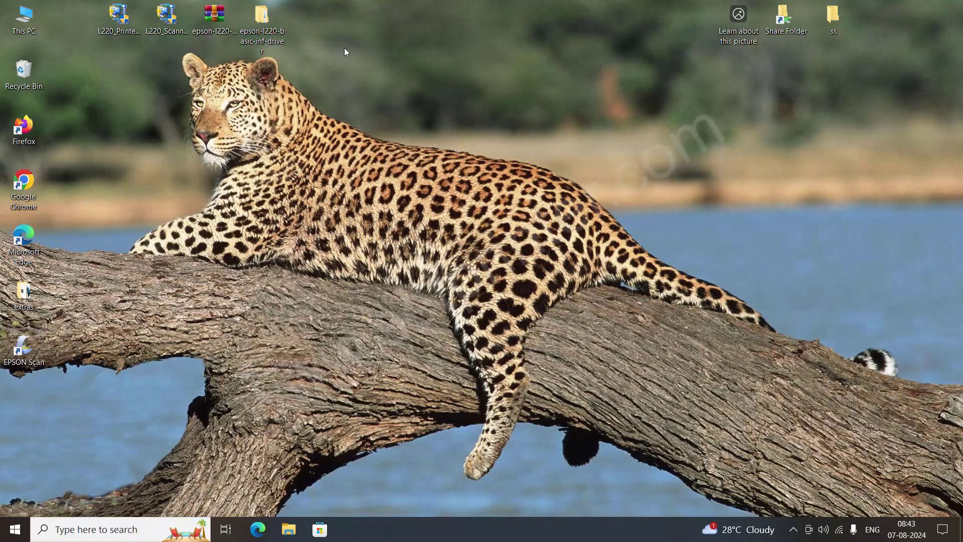
Open the Printer Driver folder within the 64bit folder of the extracted epson-l220-basic-inf-driver package.
{"action": "double_click", "coordinate": [273, 23]}
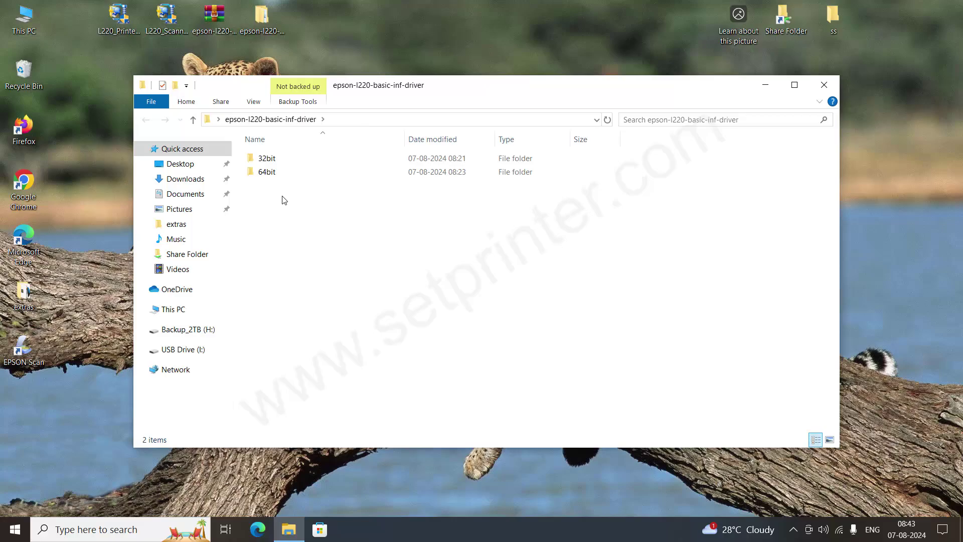
{"action": "left_click", "coordinate": [269, 172]}
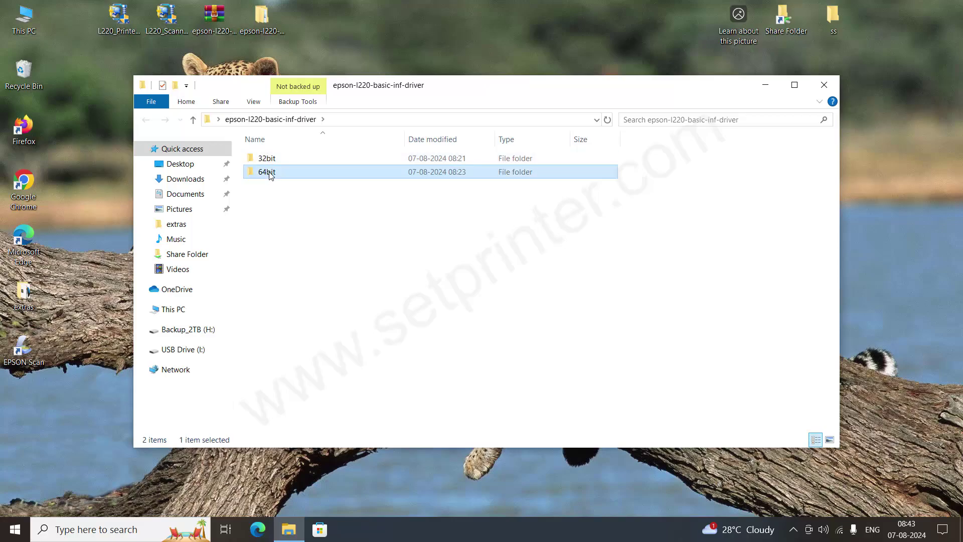
{"action": "left_click", "coordinate": [289, 199]}
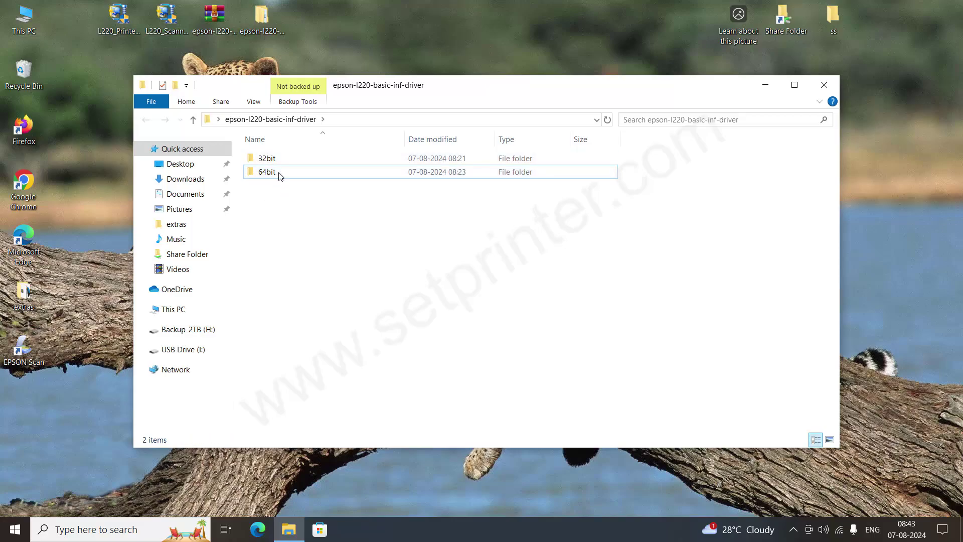
{"action": "left_click", "coordinate": [274, 160]}
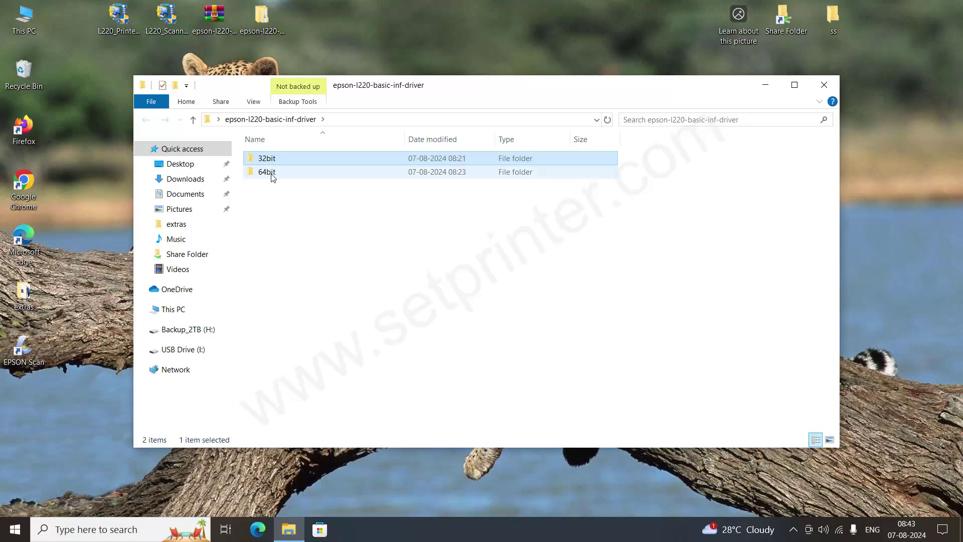
{"action": "double_click", "coordinate": [272, 173]}
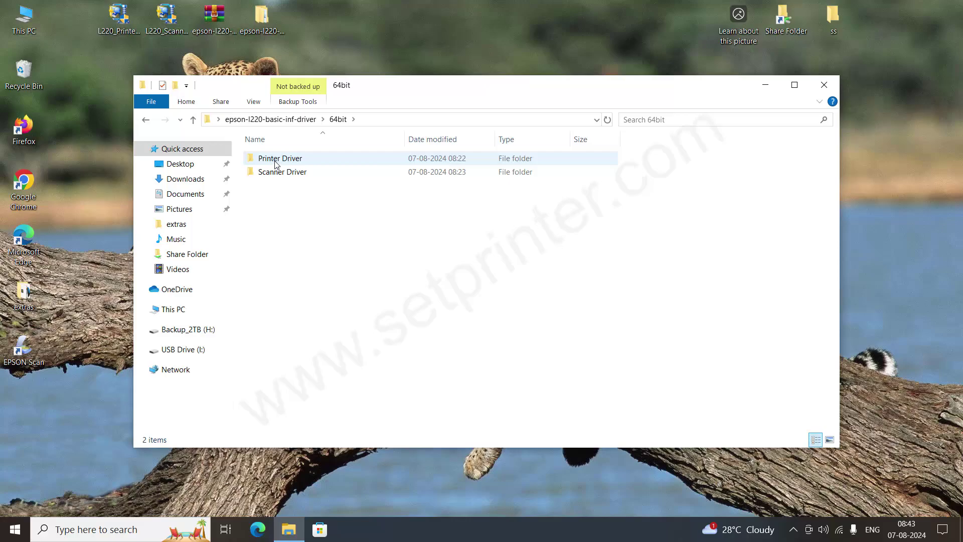
{"action": "double_click", "coordinate": [275, 160]}
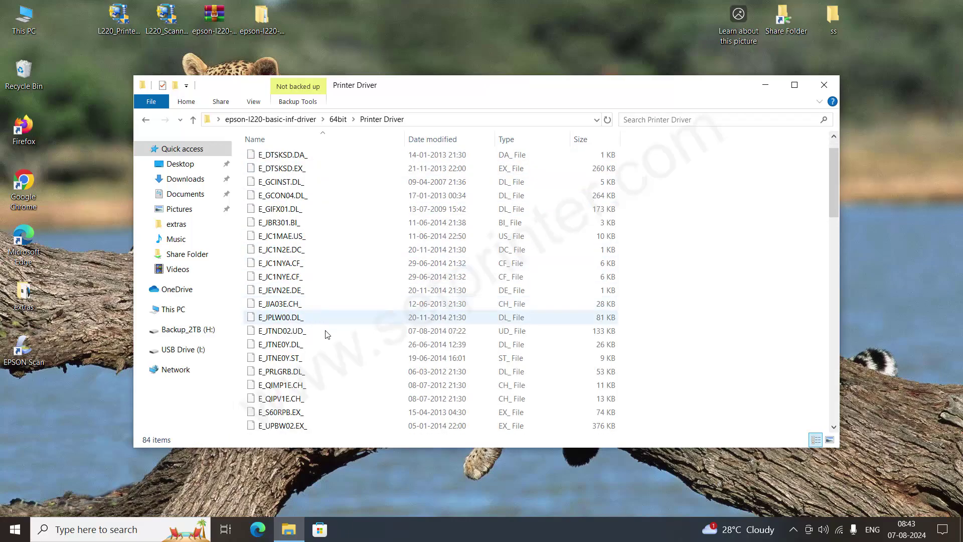
Locate the e_wf1n2e security catalog and the E_WF1N2E setup information file, and close the folder window.
{"action": "scroll", "coordinate": [327, 334], "scroll_direction": "down", "scroll_amount": 8}
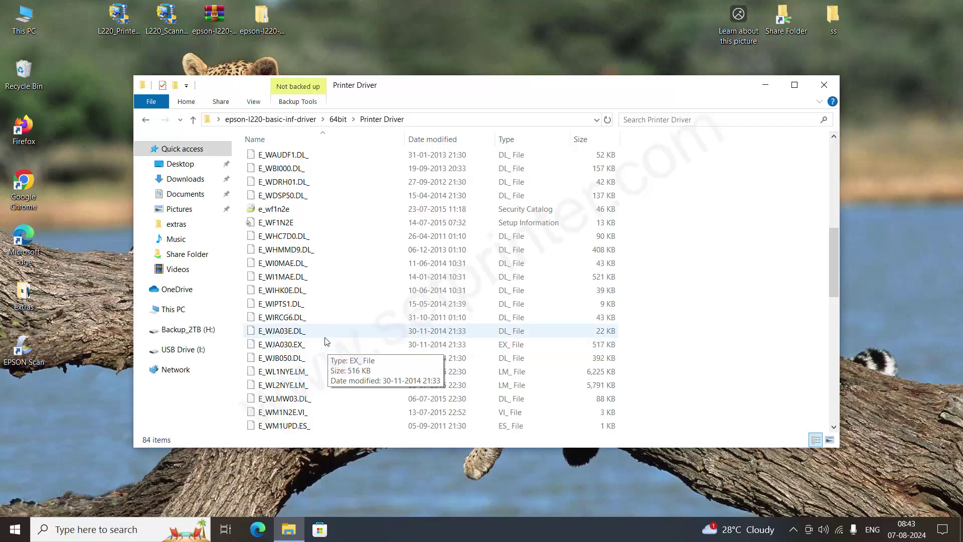
{"action": "left_click", "coordinate": [277, 214]}
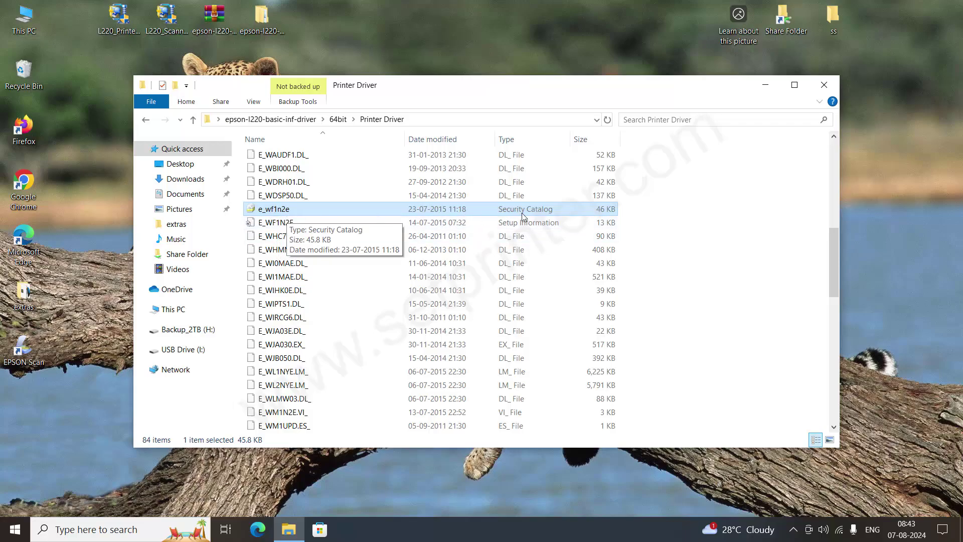
{"action": "left_click", "coordinate": [287, 227]}
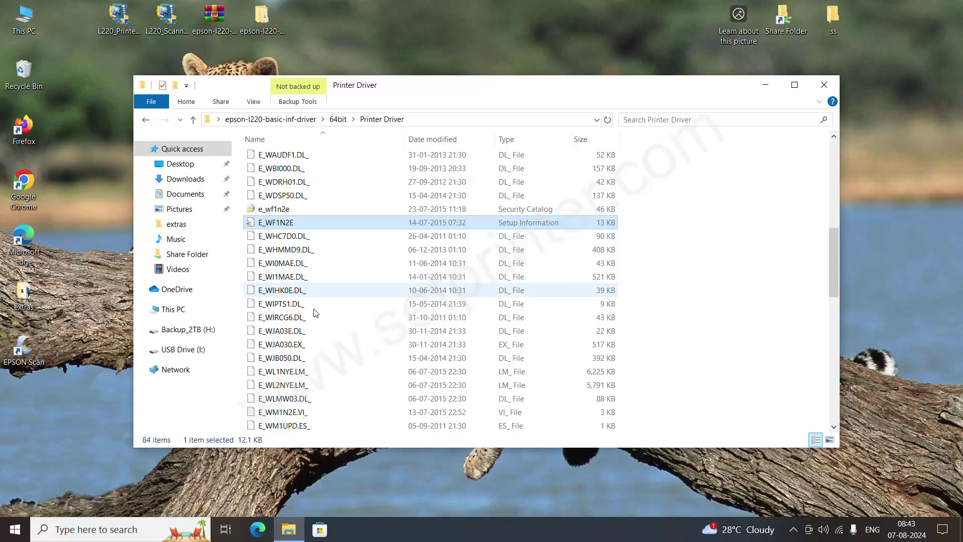
{"action": "left_click", "coordinate": [825, 87]}
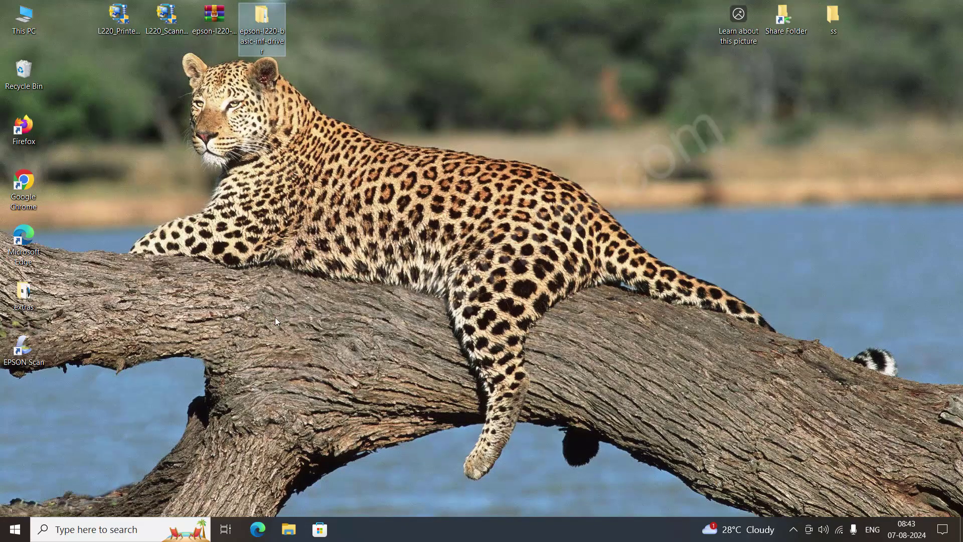
Open the Printers & scanners page in the Windows device settings.
{"action": "left_click", "coordinate": [15, 530]}
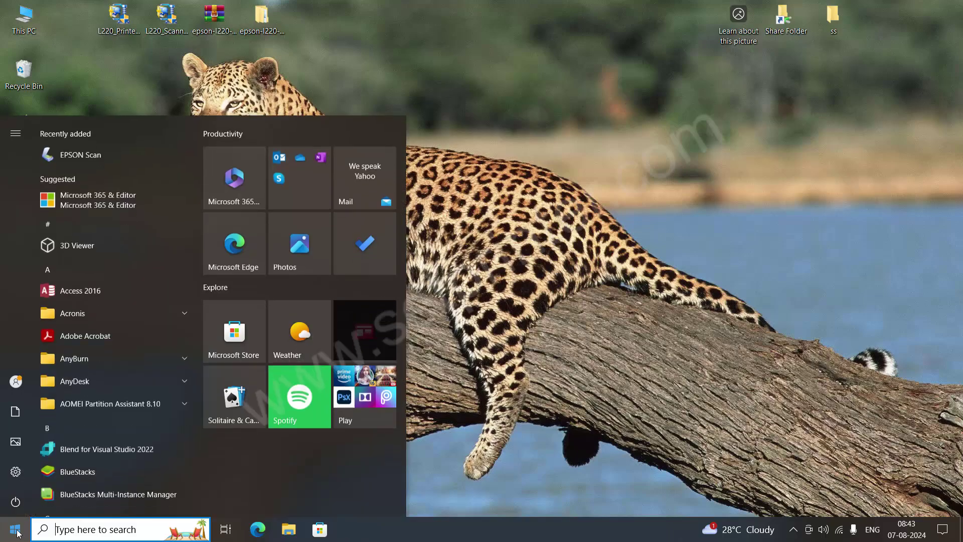
{"action": "left_click", "coordinate": [21, 471]}
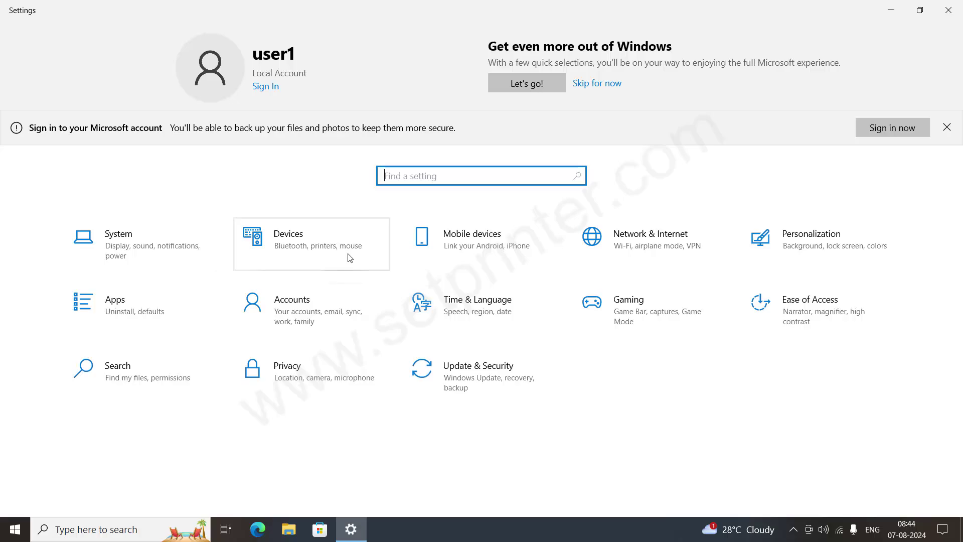
{"action": "left_click", "coordinate": [293, 244]}
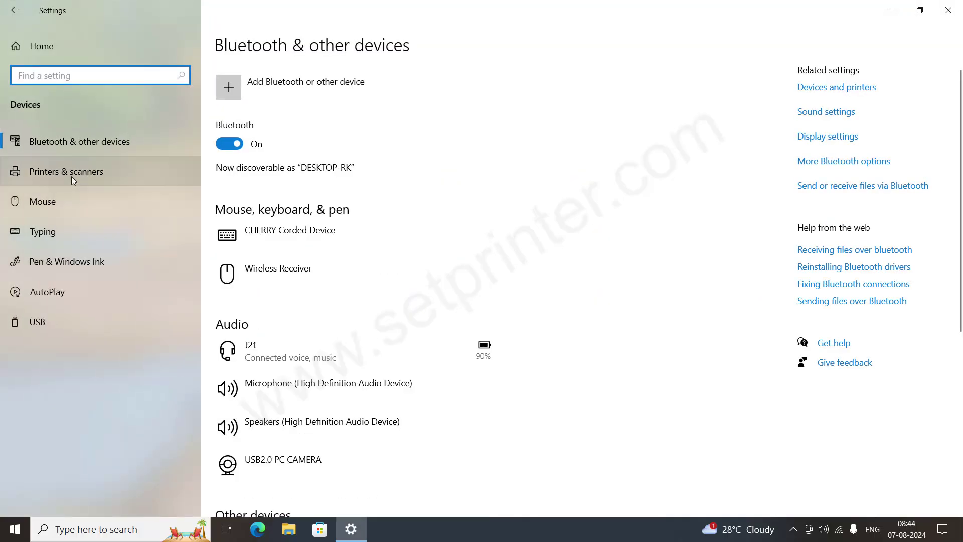
{"action": "left_click", "coordinate": [71, 175]}
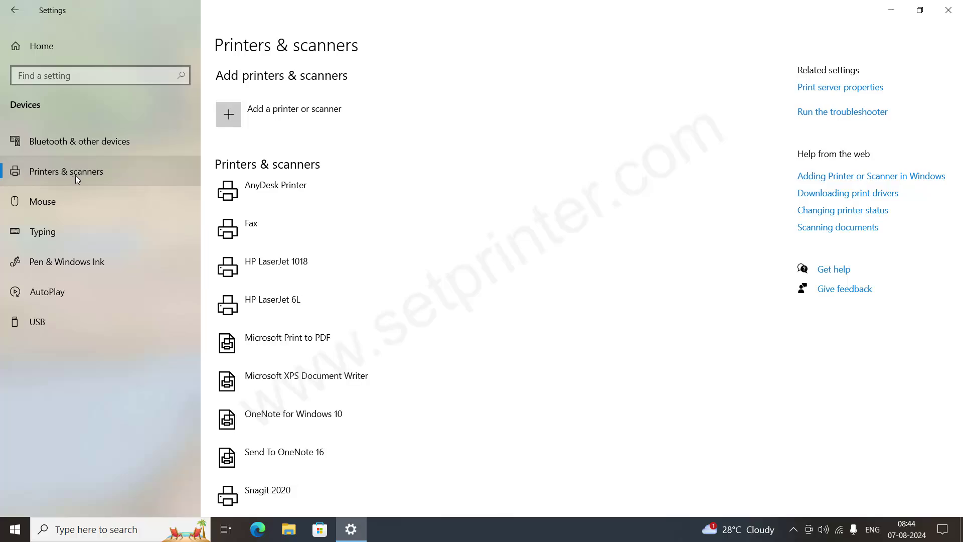
Start adding an unlisted printer as a local or network printer with manual settings.
{"action": "left_click", "coordinate": [232, 119]}
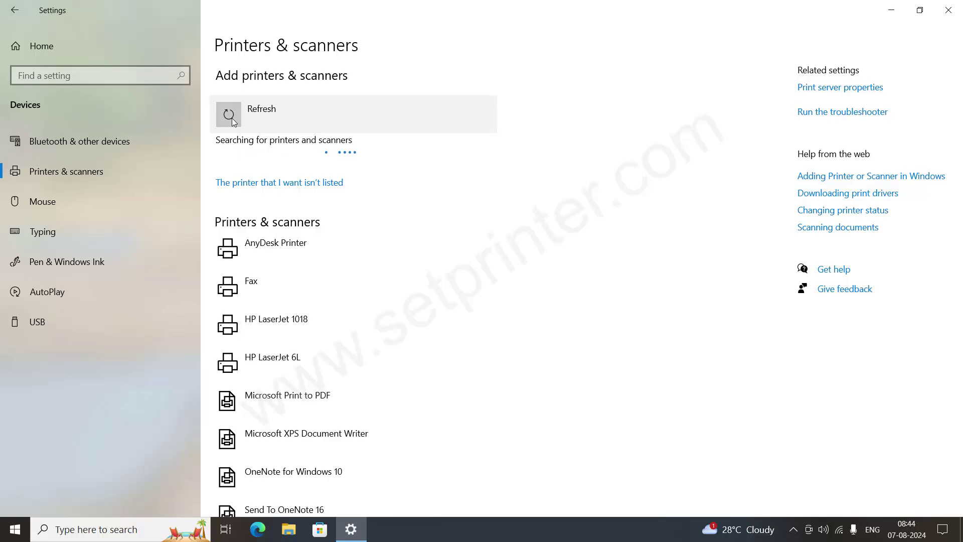
{"action": "left_click", "coordinate": [290, 184]}
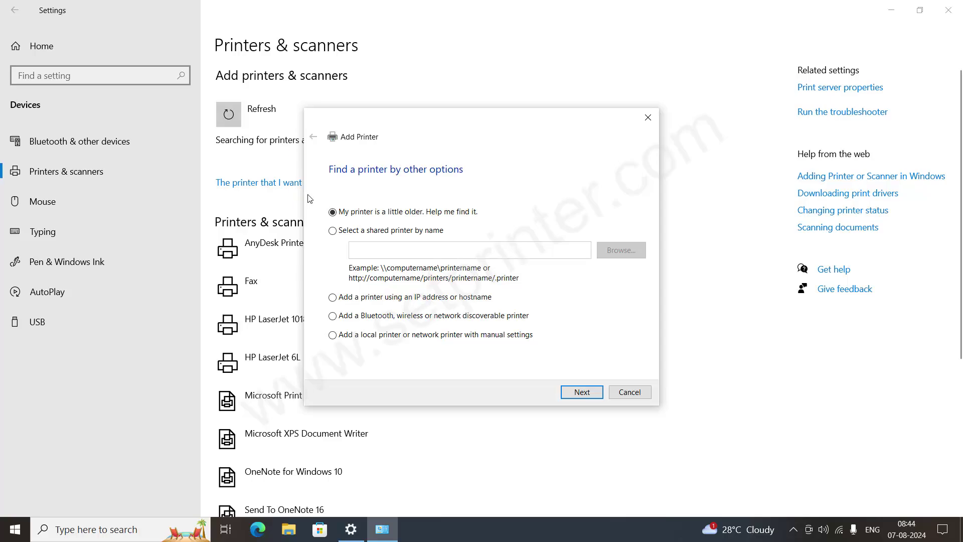
{"action": "left_click", "coordinate": [334, 336]}
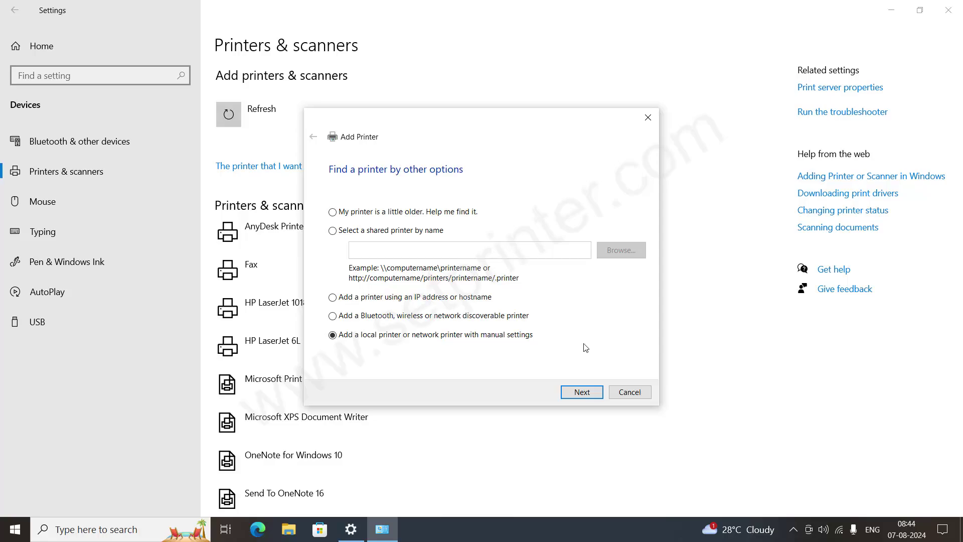
{"action": "left_click", "coordinate": [591, 394]}
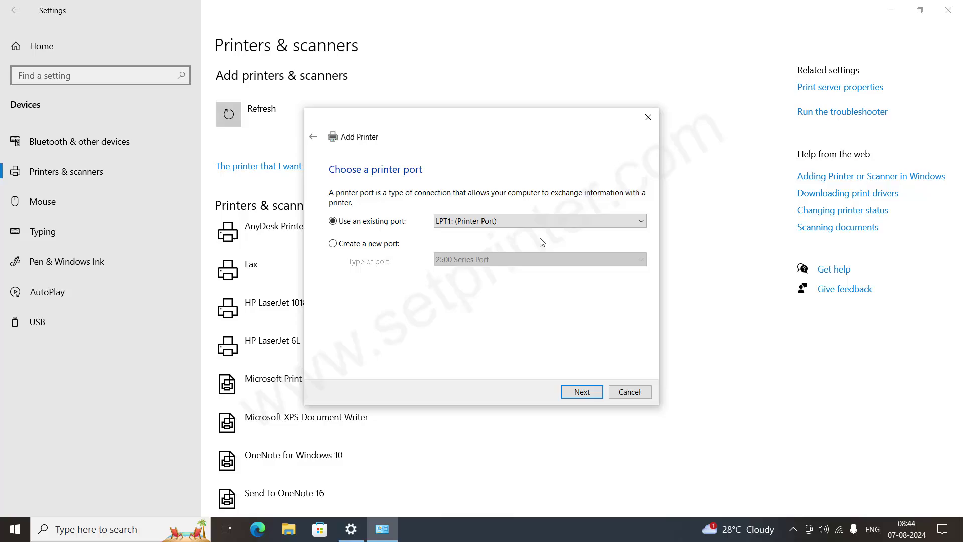
Assign the printer to the existing port USB001 (Virtual Printer Port for USB) and continue to the driver selection.
{"action": "left_click", "coordinate": [642, 223]}
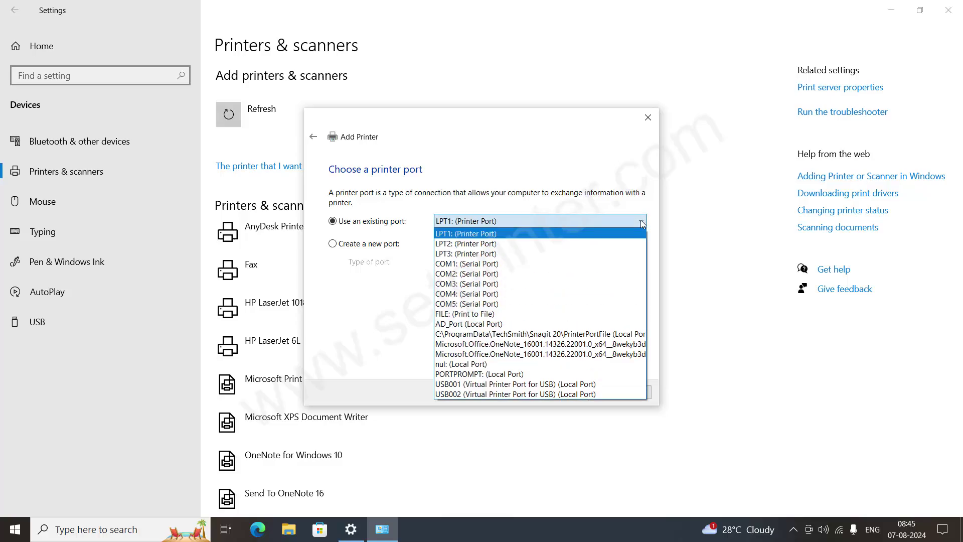
{"action": "left_click", "coordinate": [517, 386]}
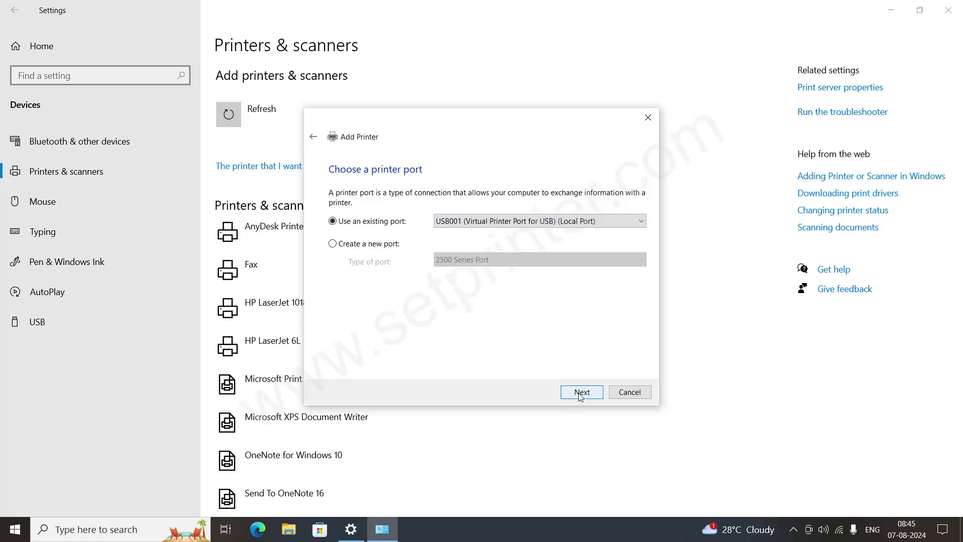
{"action": "left_click", "coordinate": [497, 221]}
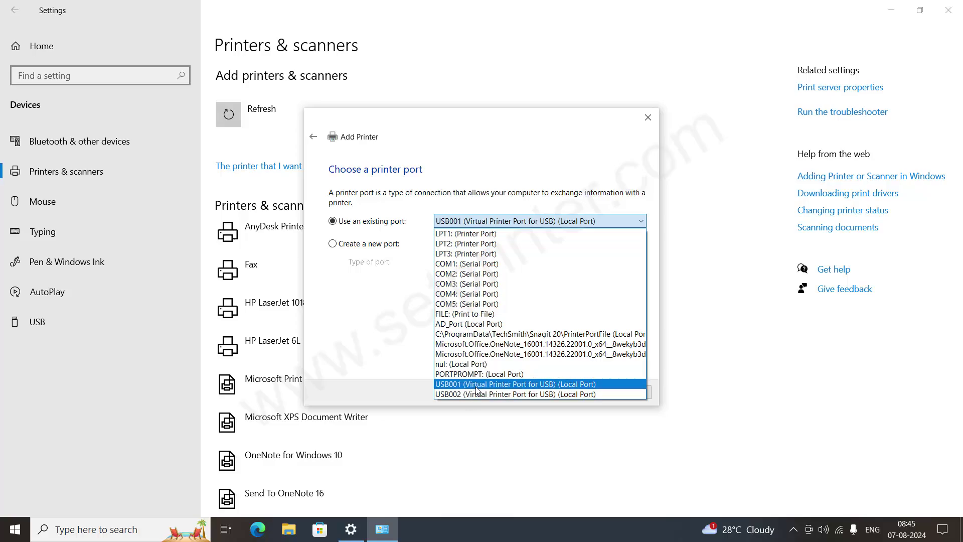
{"action": "left_click", "coordinate": [476, 387]}
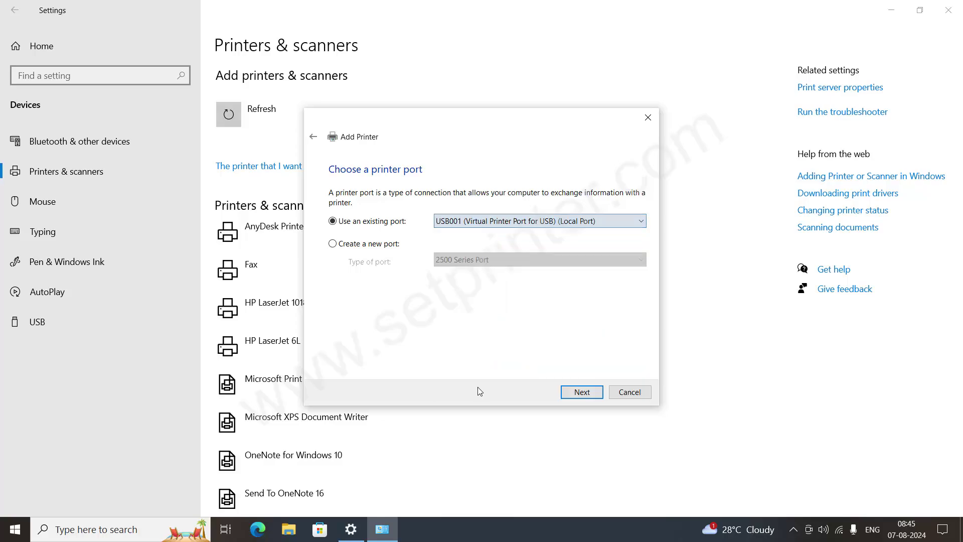
{"action": "left_click", "coordinate": [588, 398]}
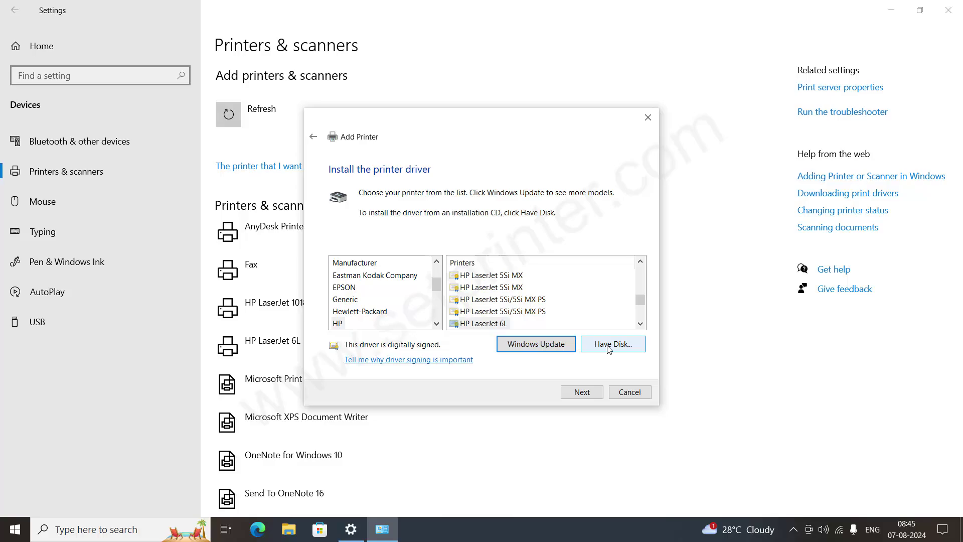
Load the driver from disk using E_WF1N2E in the 64bit Printer Driver folder of epson-l220-basic-inf-driver on the desktop.
{"action": "left_click", "coordinate": [609, 348]}
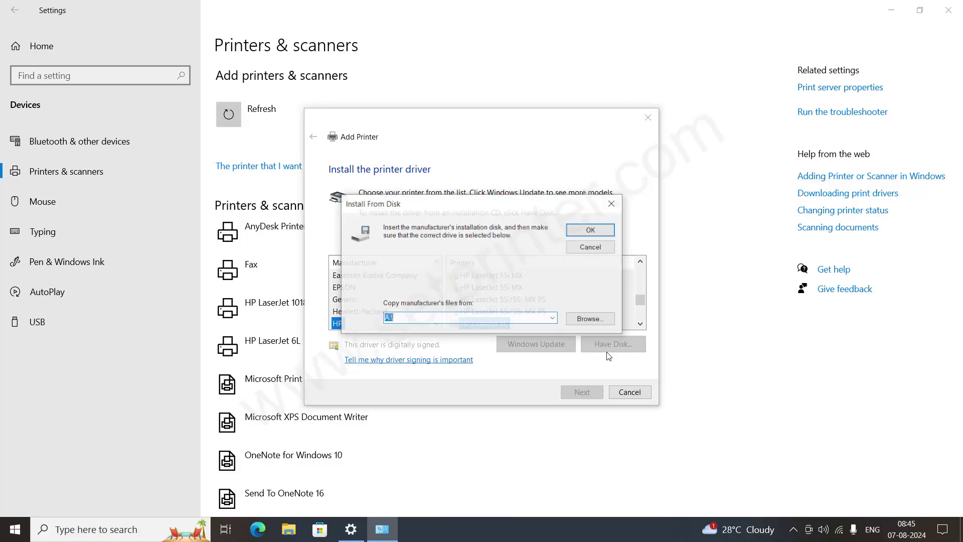
{"action": "left_click", "coordinate": [590, 319]}
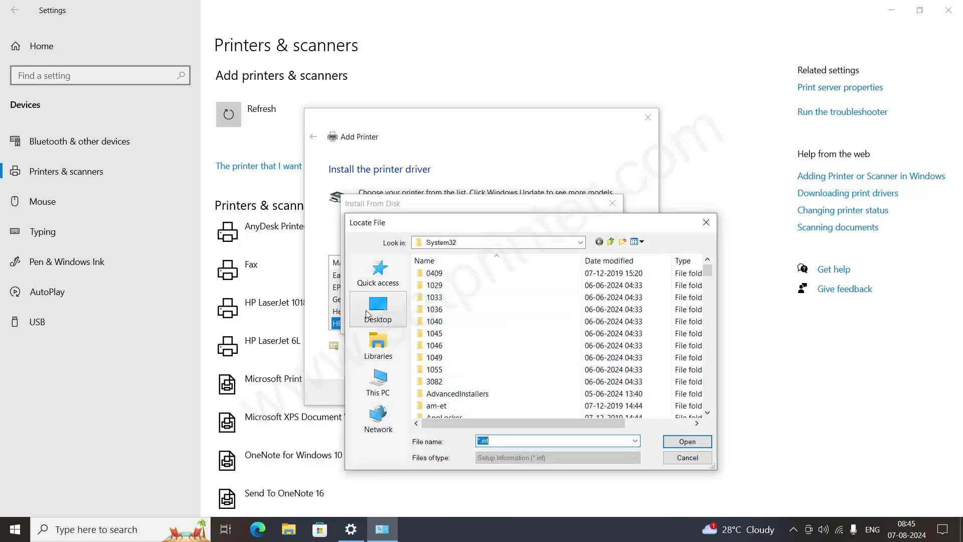
{"action": "left_click", "coordinate": [371, 313]}
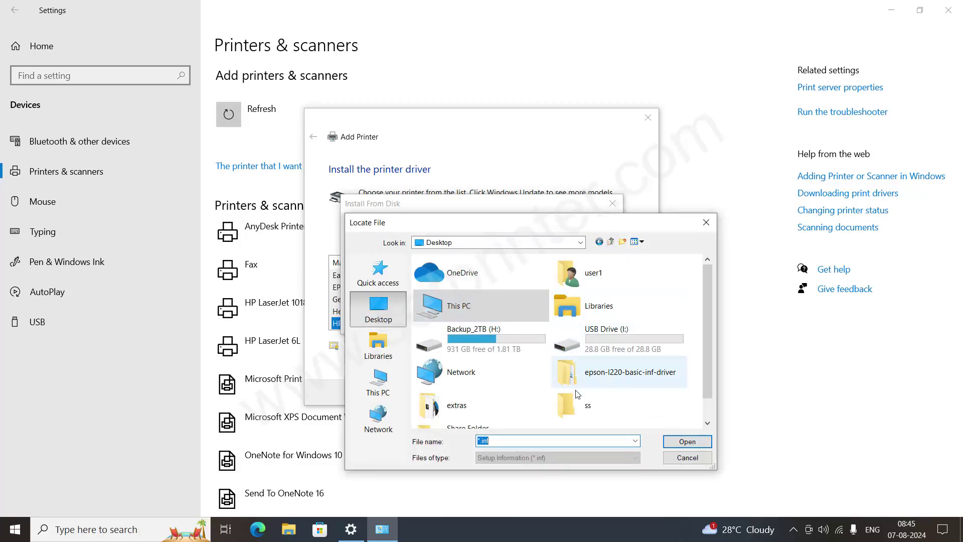
{"action": "double_click", "coordinate": [613, 380]}
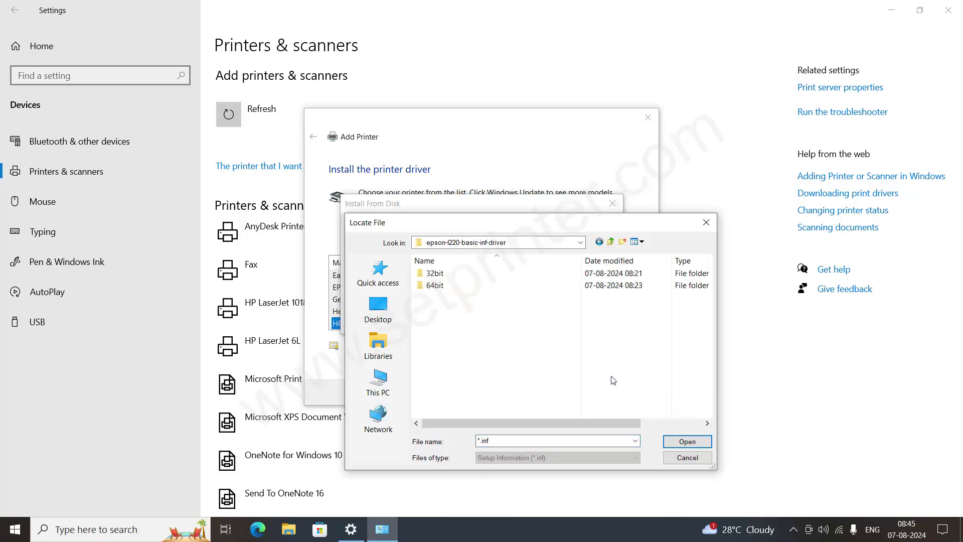
{"action": "double_click", "coordinate": [435, 286]}
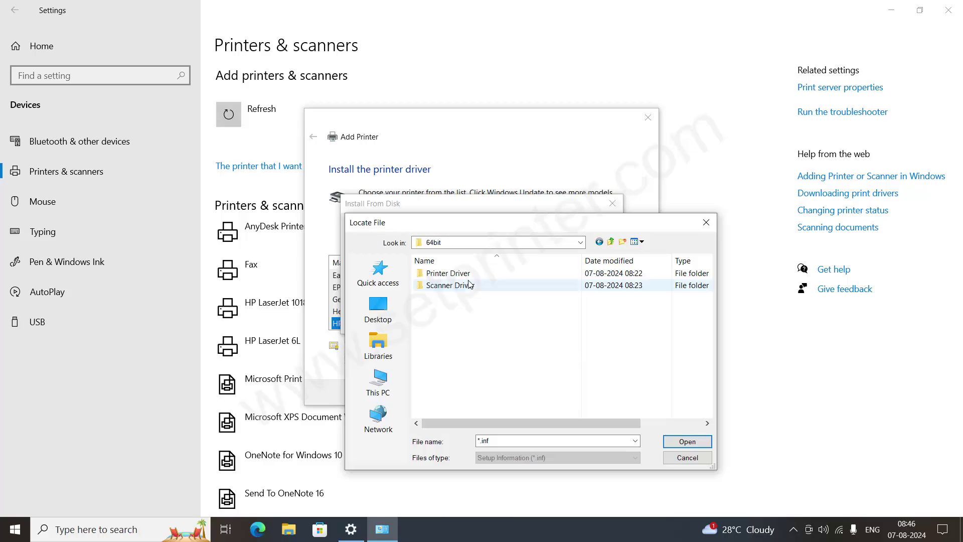
{"action": "double_click", "coordinate": [457, 278]}
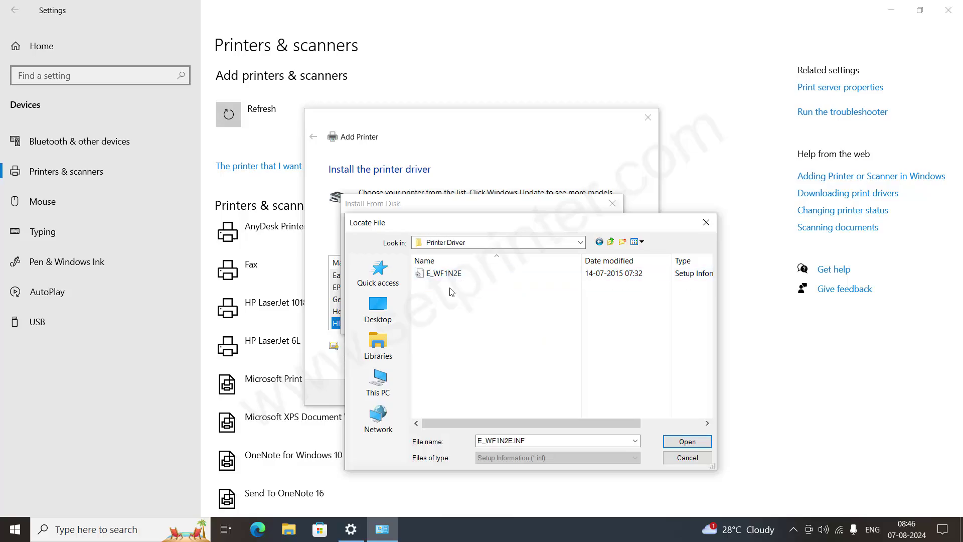
{"action": "left_click", "coordinate": [444, 275]}
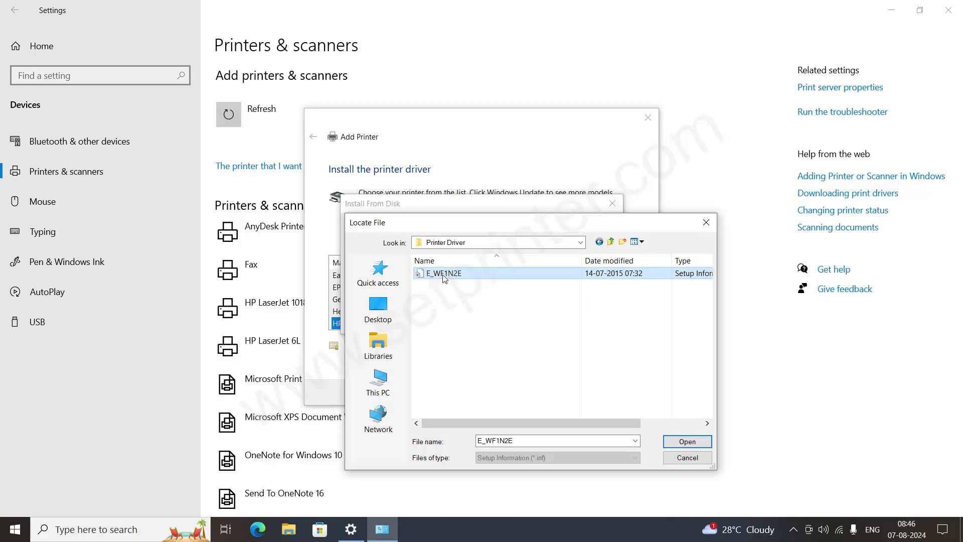
{"action": "left_click", "coordinate": [697, 445]}
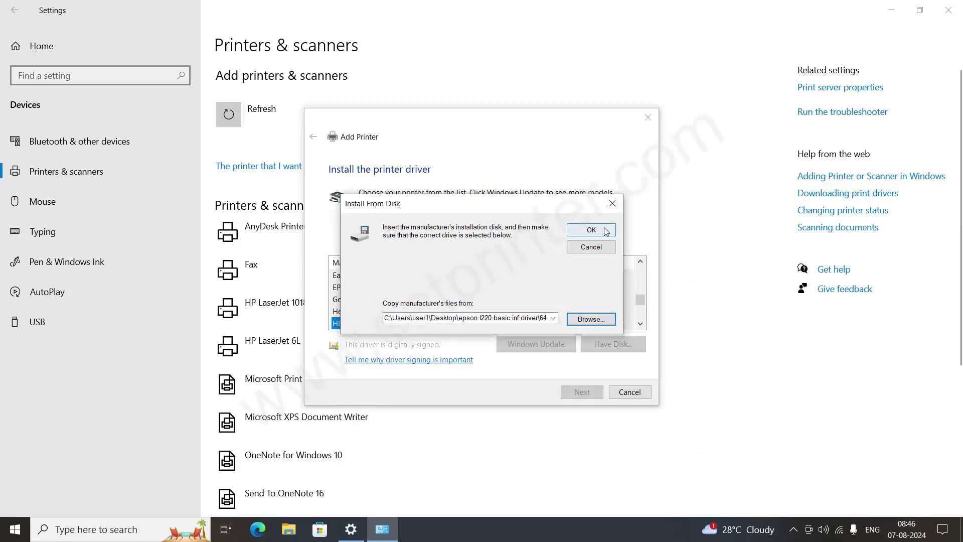
{"action": "left_click", "coordinate": [604, 234]}
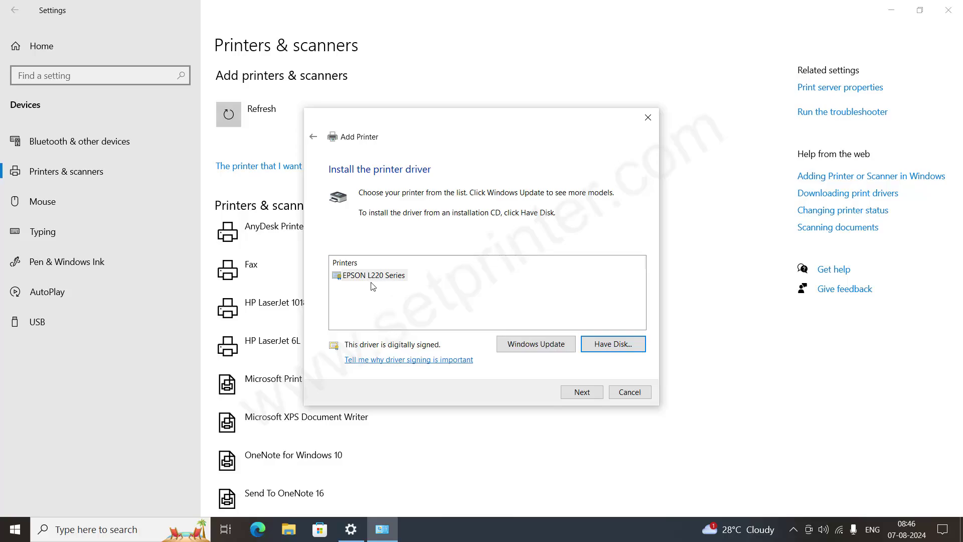
Add the EPSON L220 Series printer under its suggested name without sharing it, and select it in the printers list.
{"action": "left_click", "coordinate": [355, 277]}
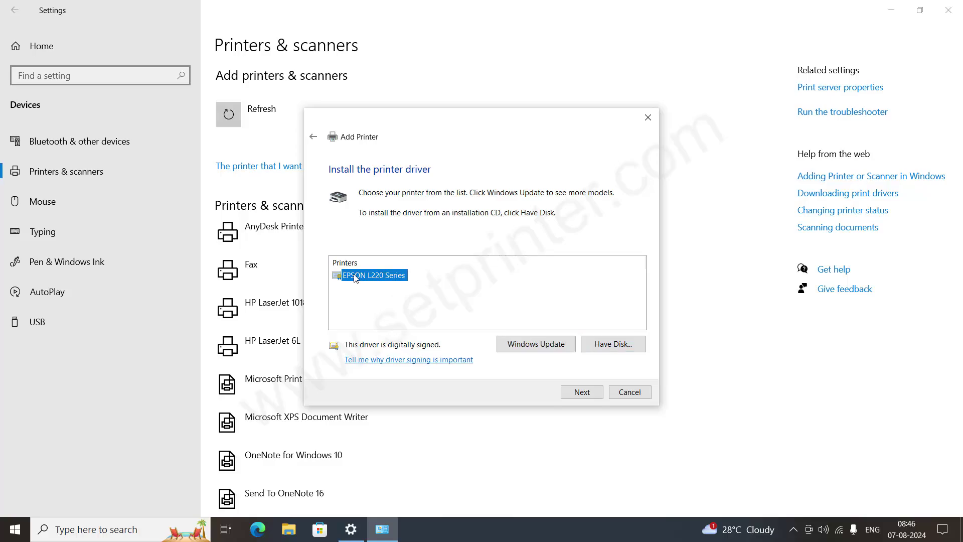
{"action": "left_click", "coordinate": [582, 393]}
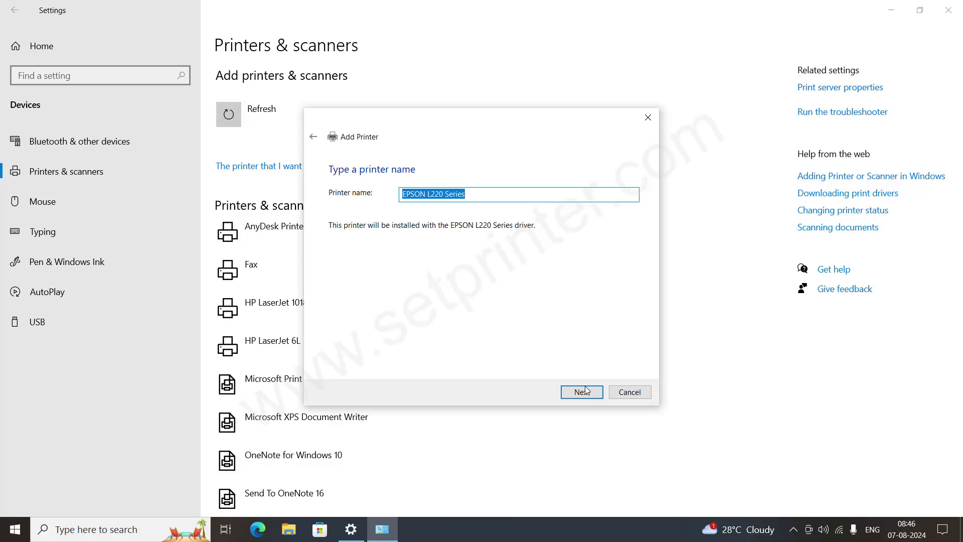
{"action": "left_click", "coordinate": [593, 393]}
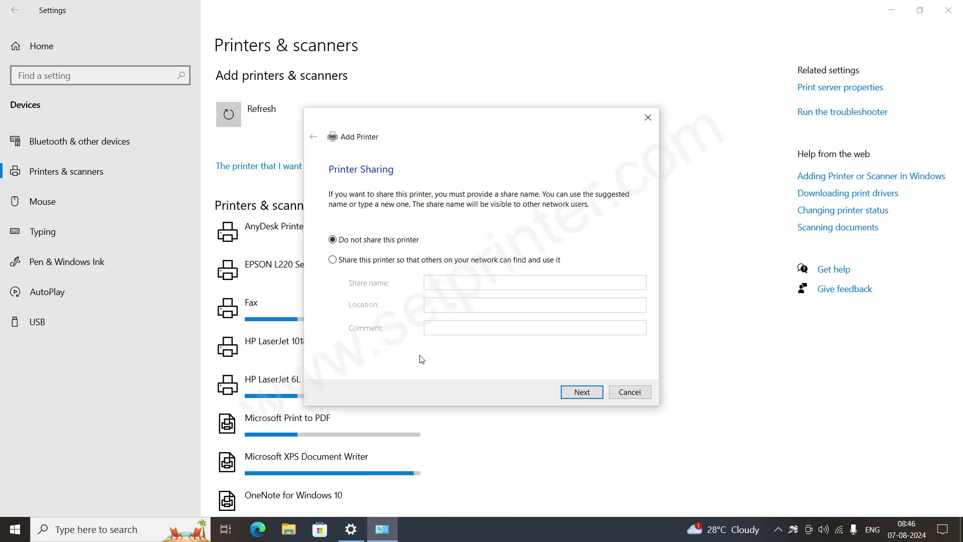
{"action": "left_click", "coordinate": [582, 394]}
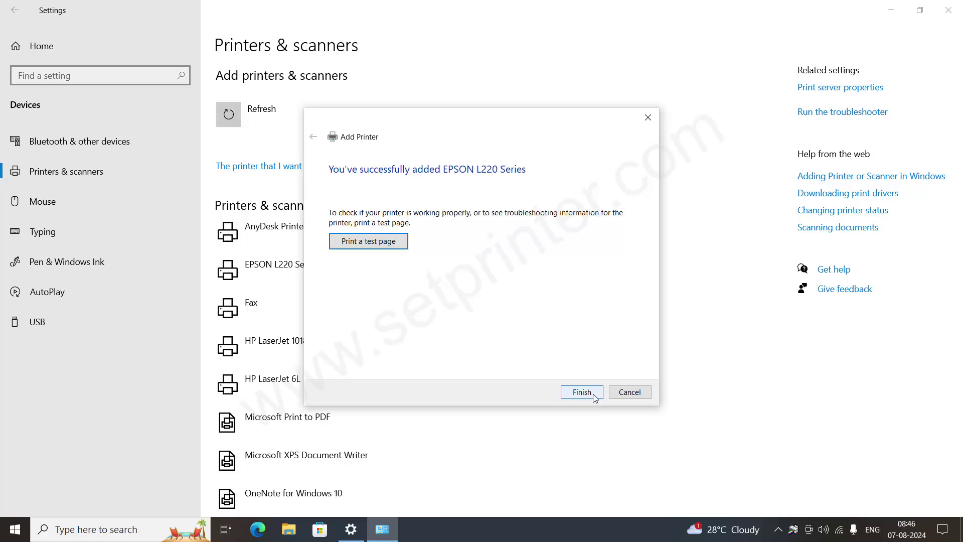
{"action": "left_click", "coordinate": [593, 397]}
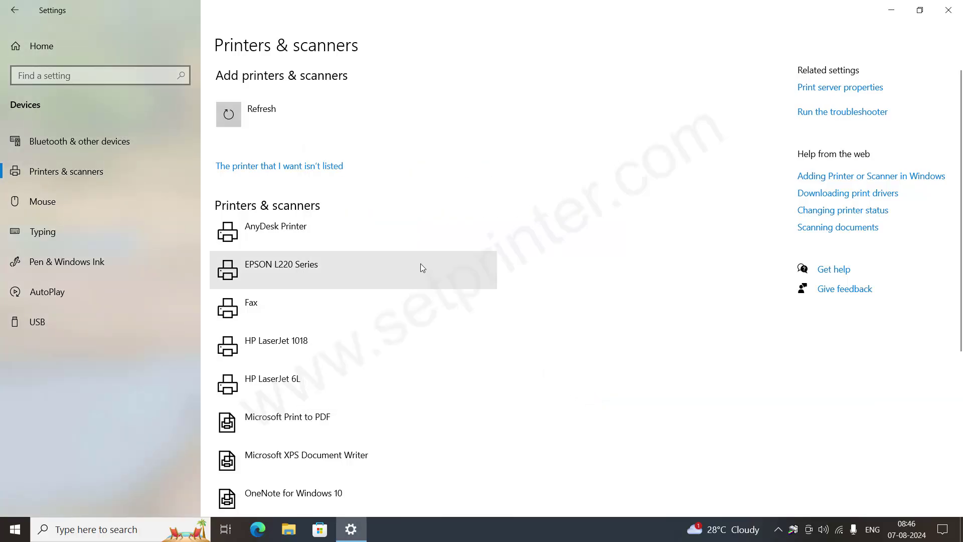
{"action": "left_click", "coordinate": [357, 266]}
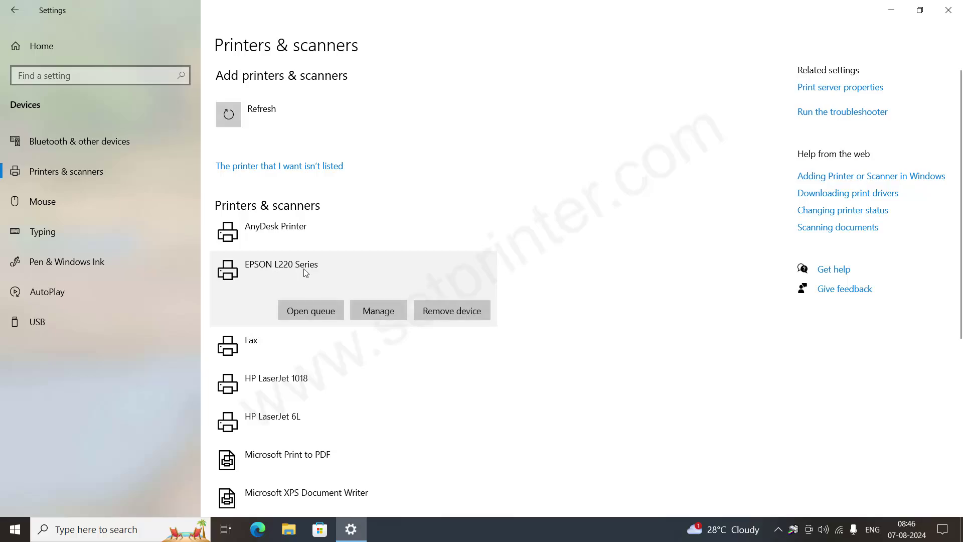